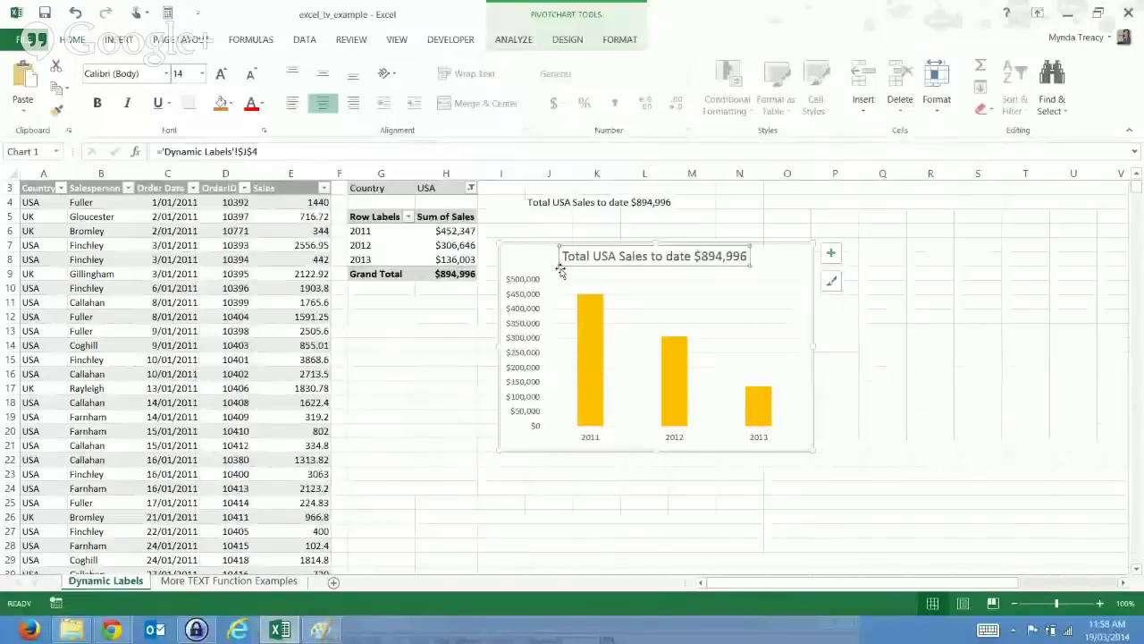
- Filter the pivot table's Country field to UK
left_click(416, 310)
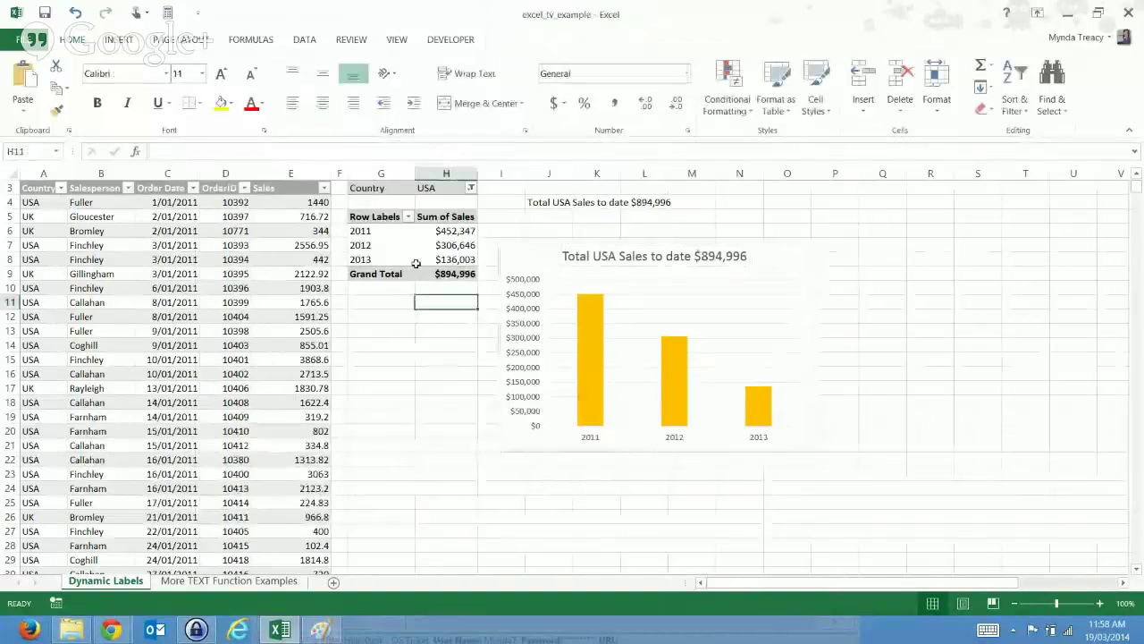
left_click(470, 187)
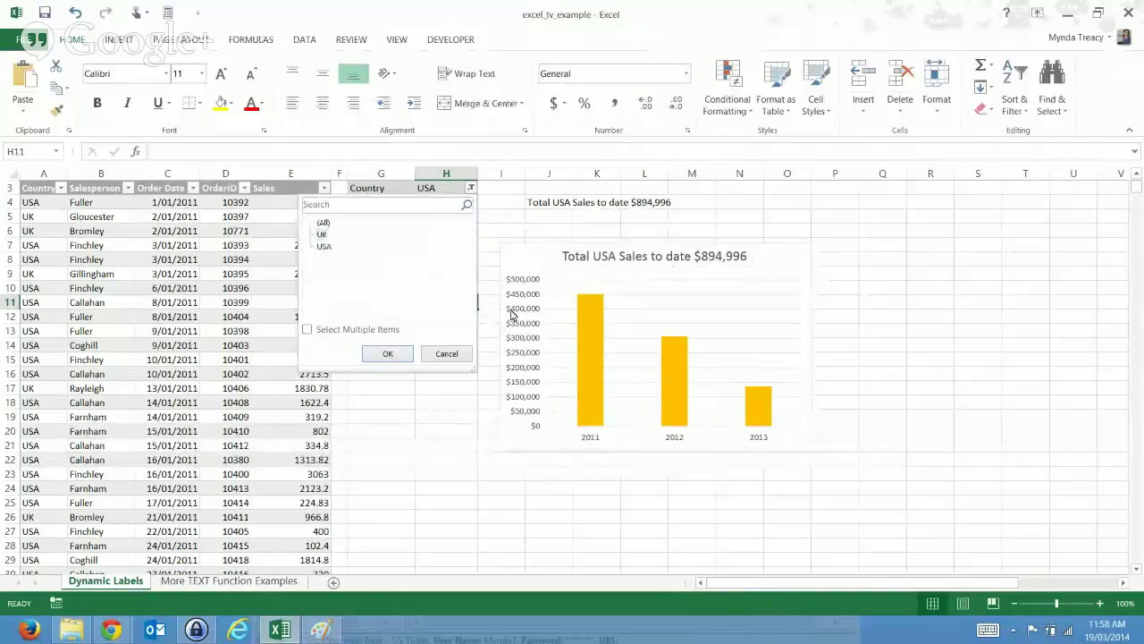
left_click(388, 354)
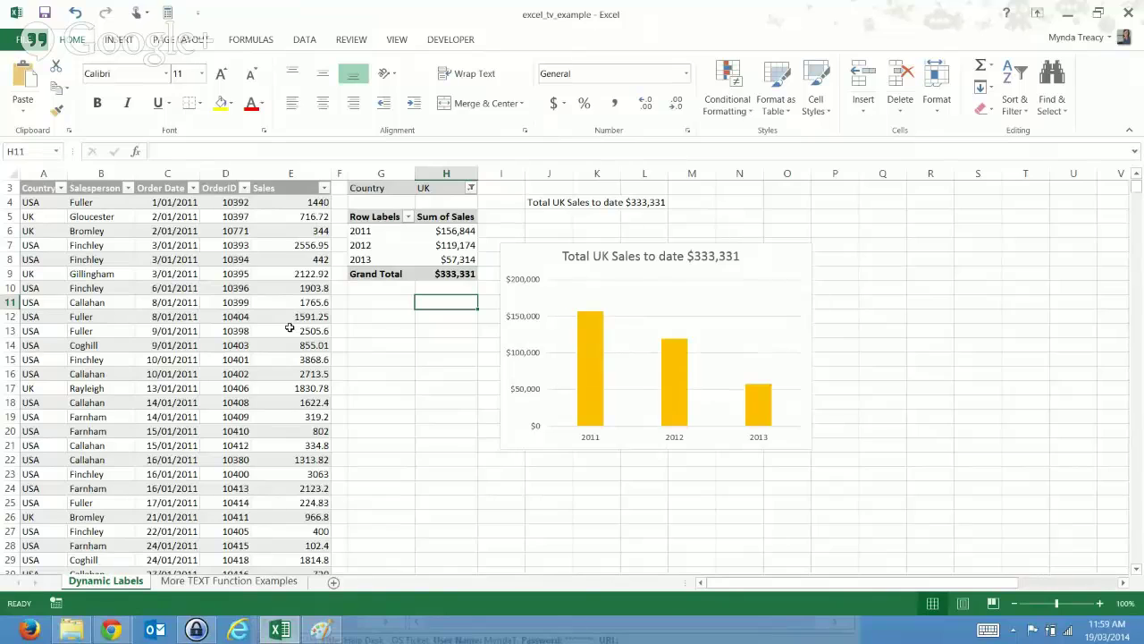
- Inspect J4's label formula and the chart title's link to cell J4
left_click(529, 204)
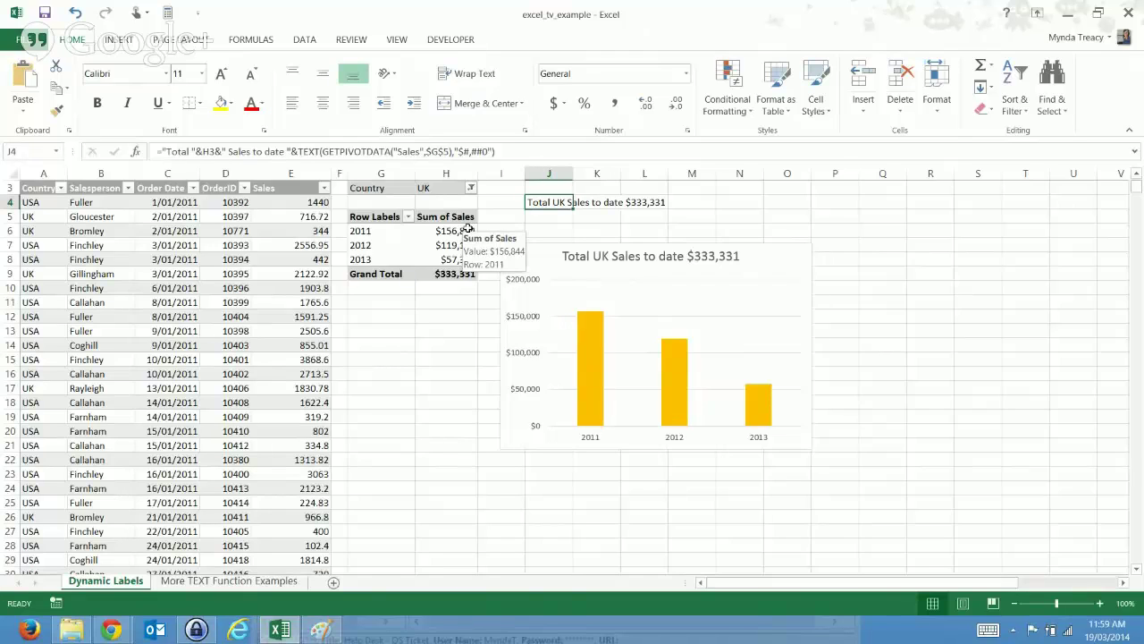
left_click(696, 250)
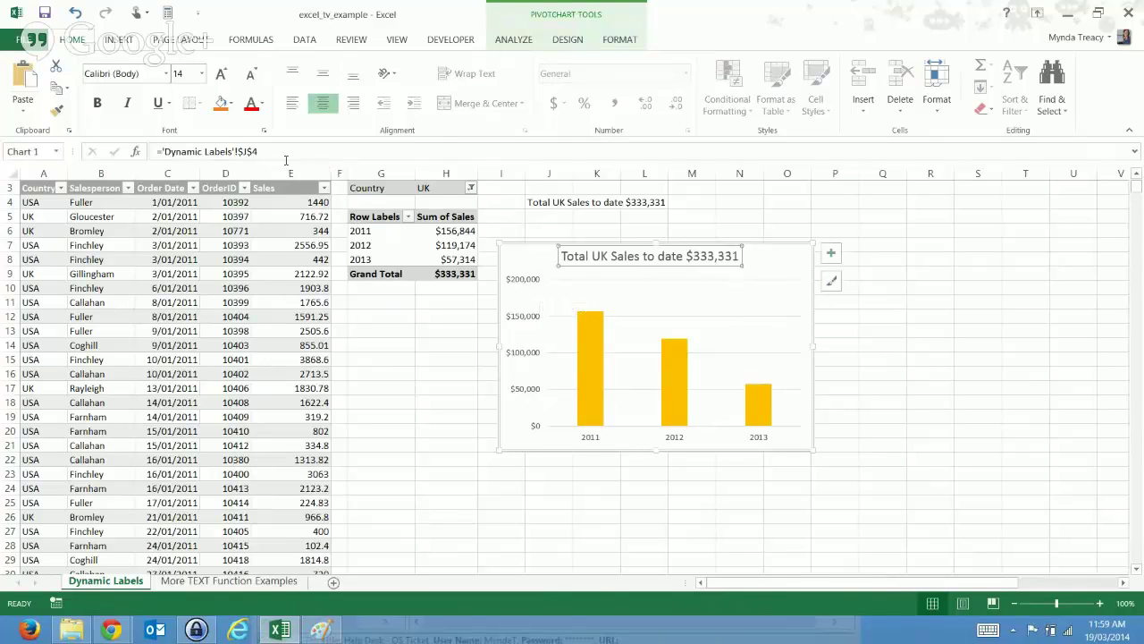
left_click_drag(271, 151, 155, 151)
key("Return")
left_click(379, 335)
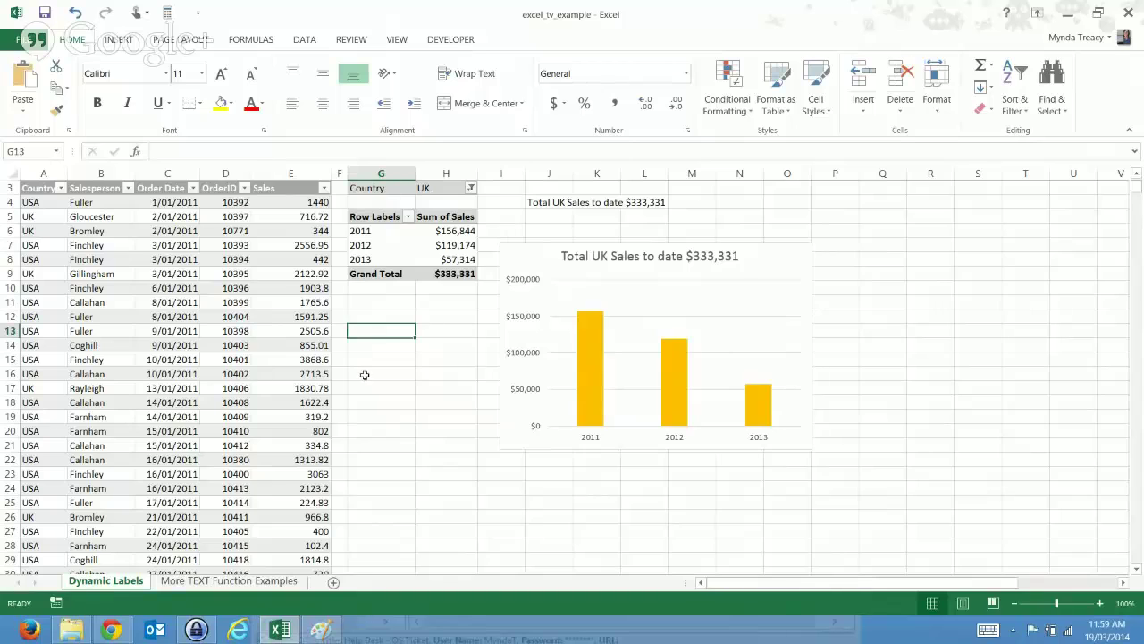
left_click(56, 151)
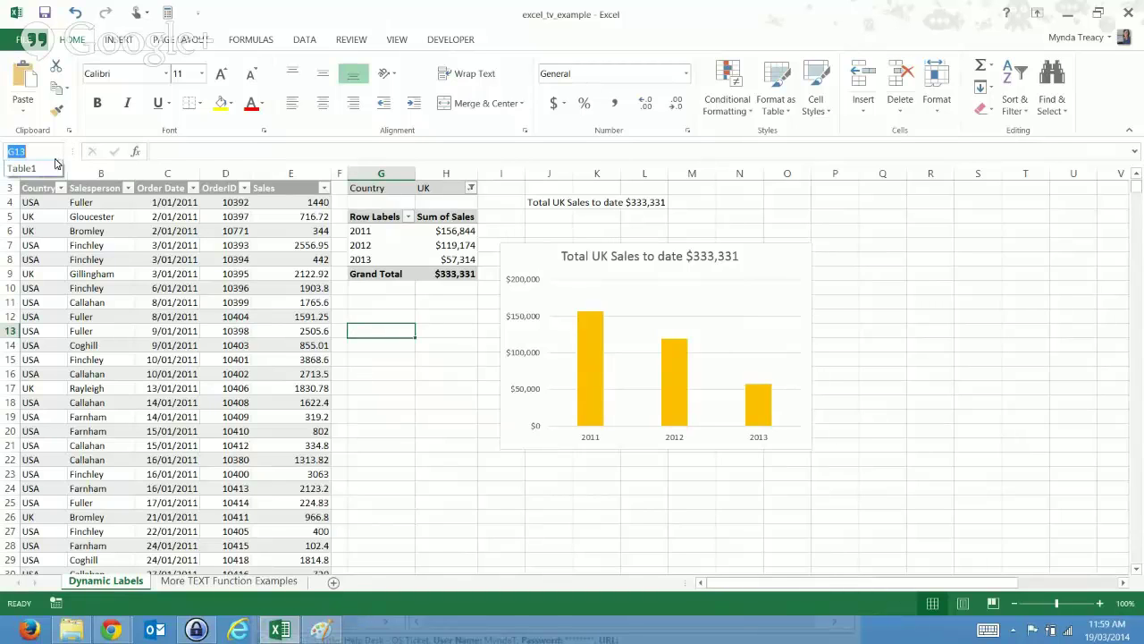
left_click(53, 169)
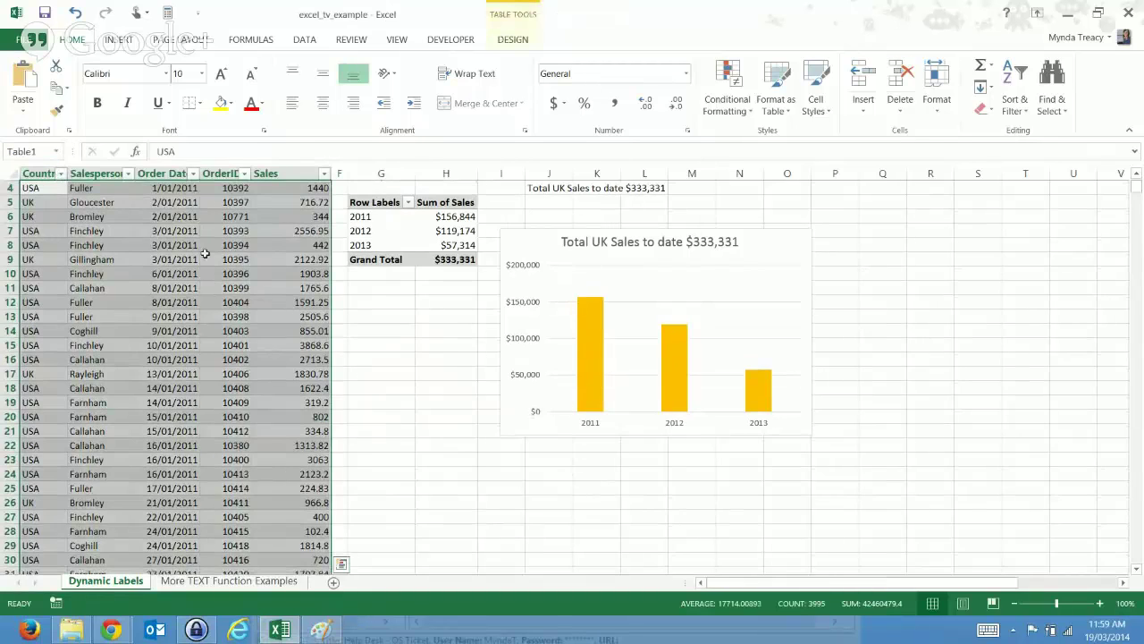
left_click_drag(361, 231, 447, 230)
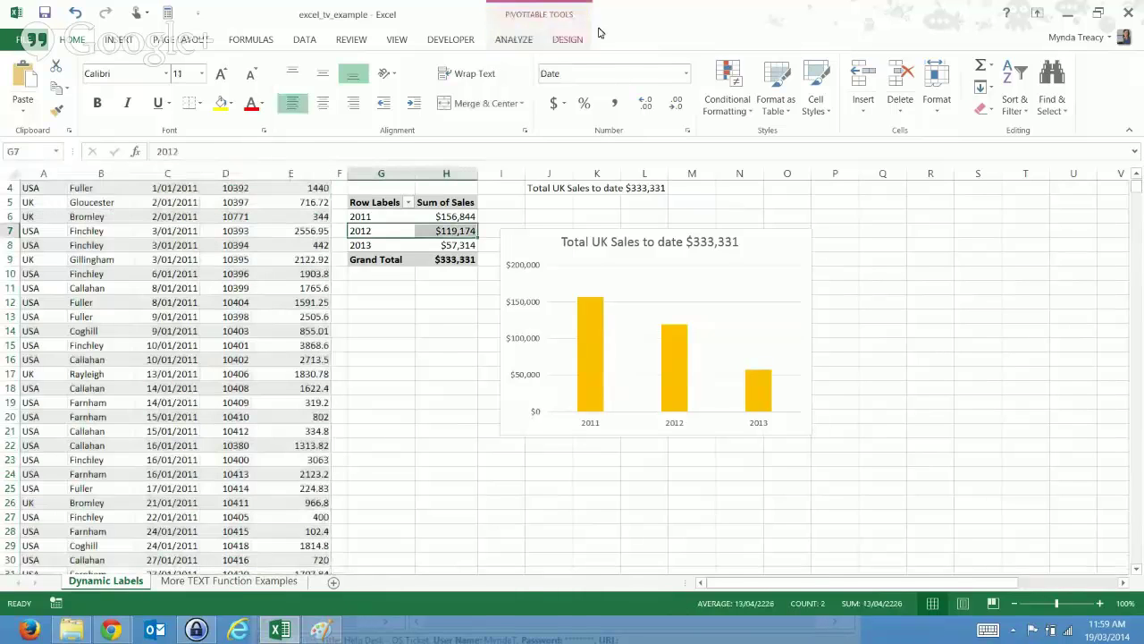
left_click(515, 39)
left_click(615, 82)
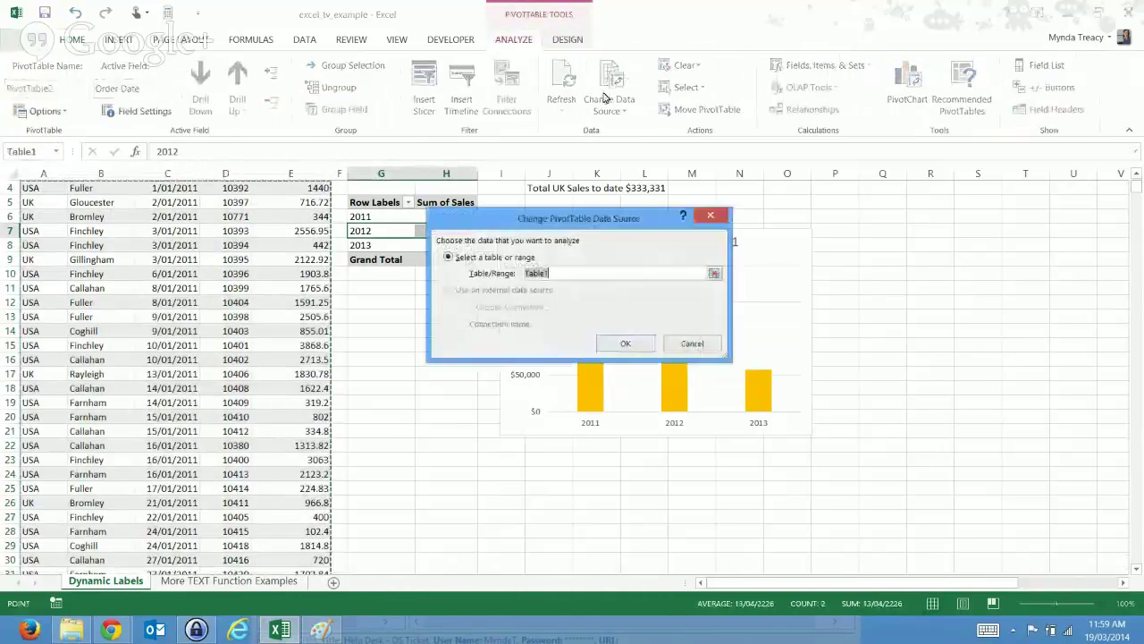
left_click(670, 343)
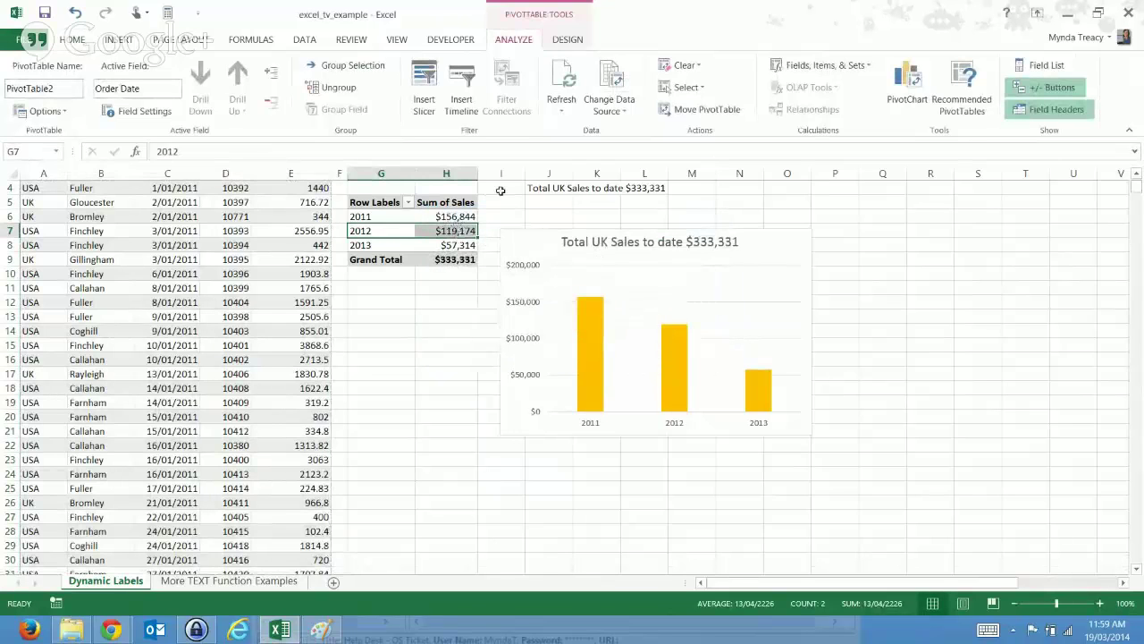
left_click(536, 187)
scroll(541, 204, "up", 1)
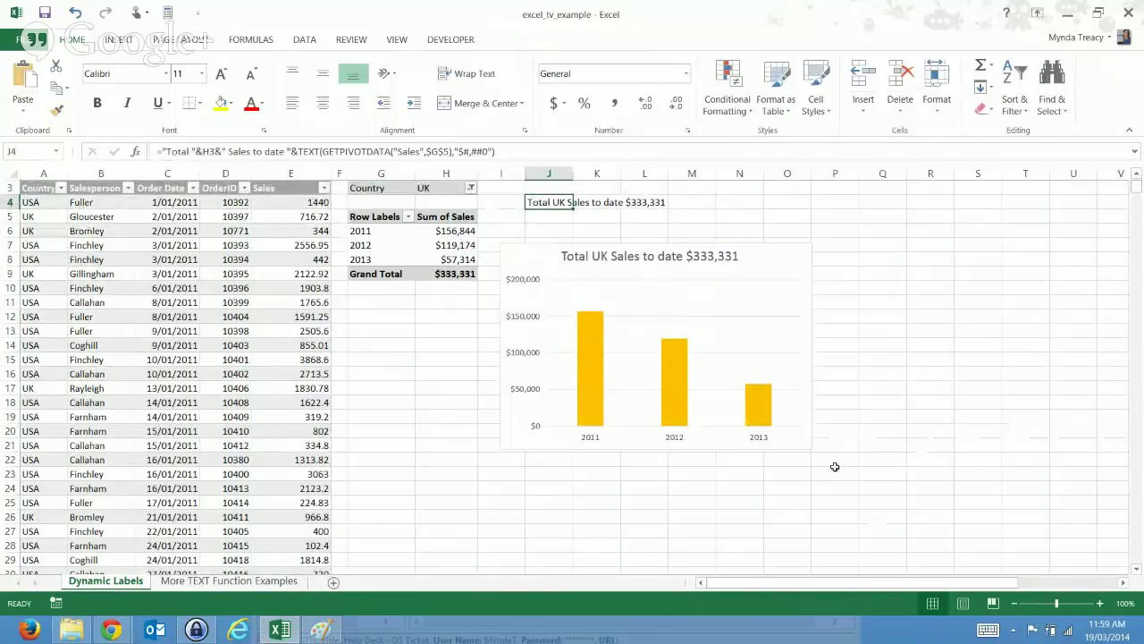
double_click(174, 152)
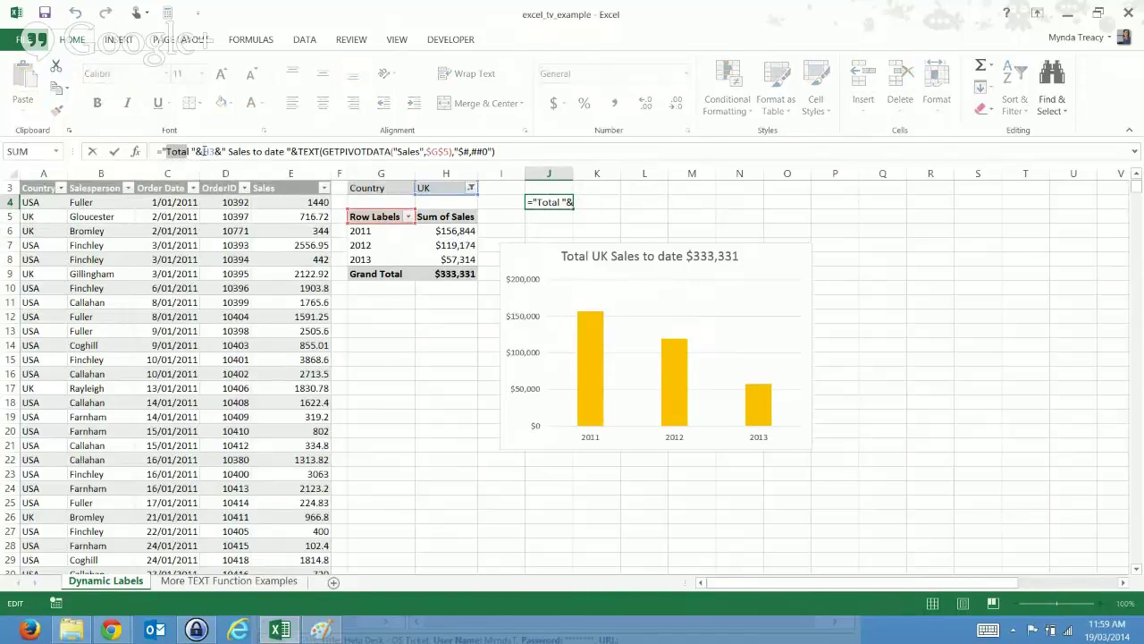
double_click(208, 151)
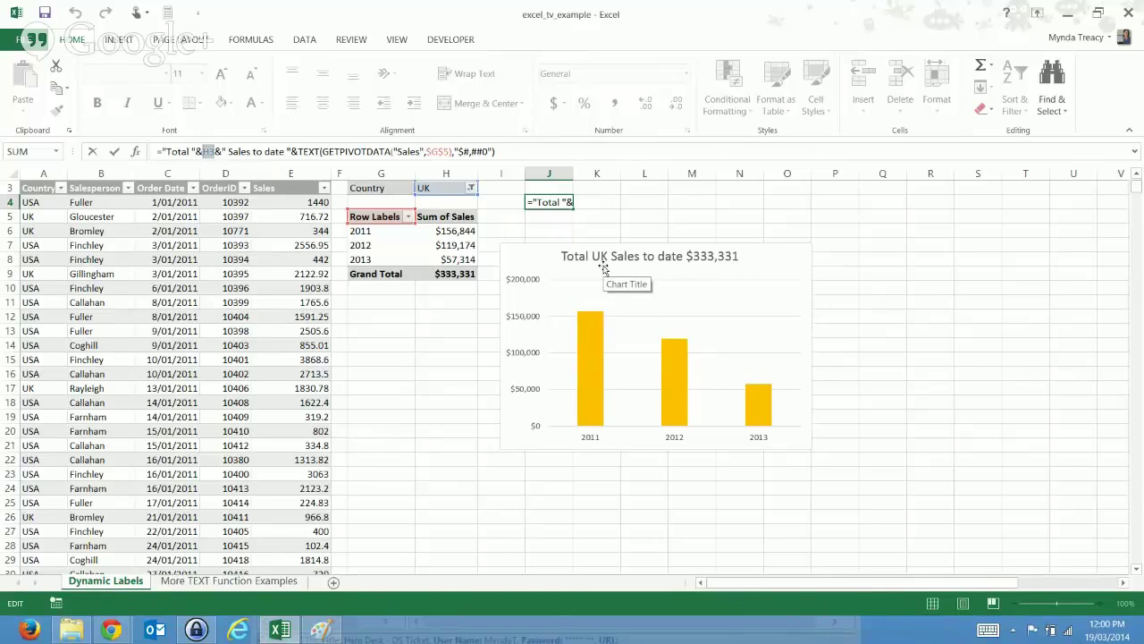
left_click_drag(228, 151, 285, 152)
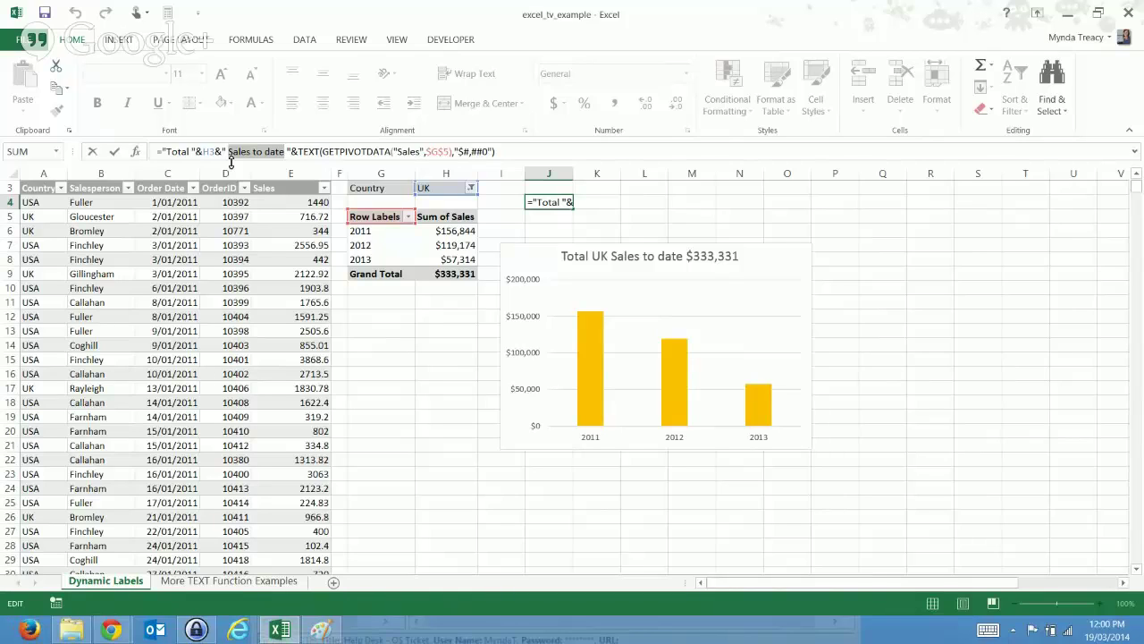
left_click(291, 151)
left_click_drag(299, 152, 499, 170)
- In J5, build ="Total "&H3&" Sales to date "&GETPIVOTDATA("Sales",$G$5)
key("ctrl+Return")
left_click(564, 220)
type("=")
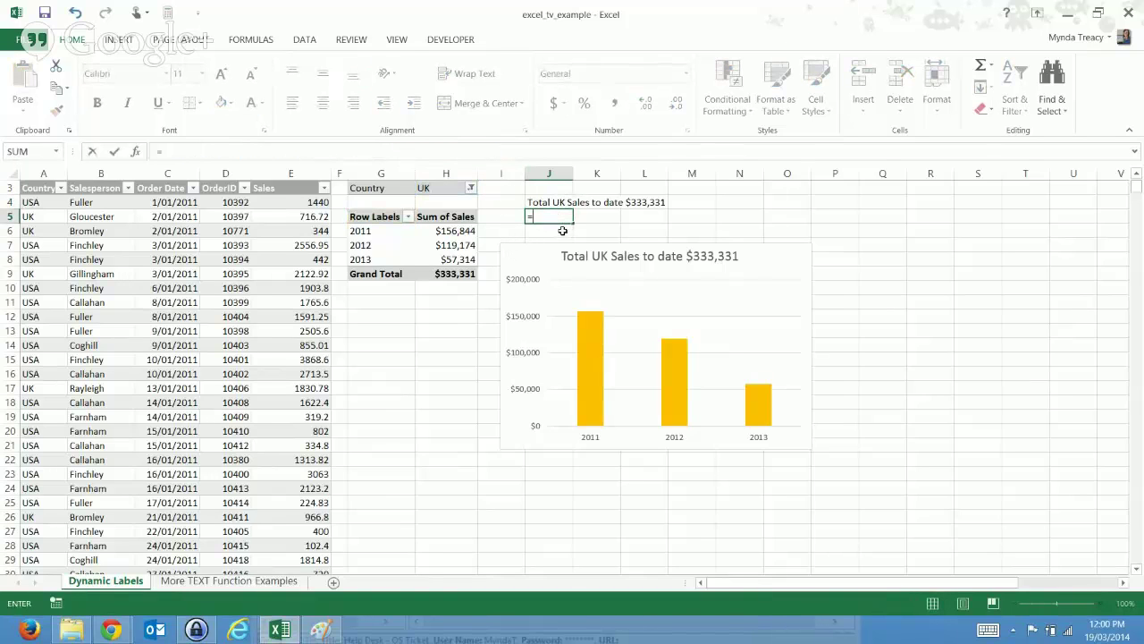
type("\"Total \"&")
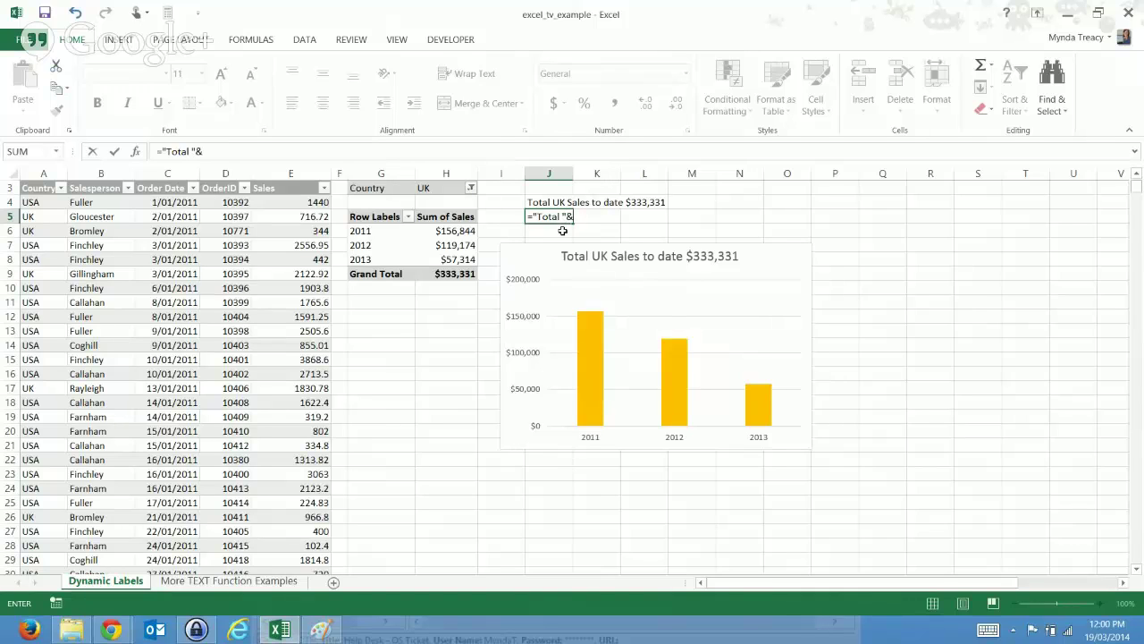
left_click(444, 189)
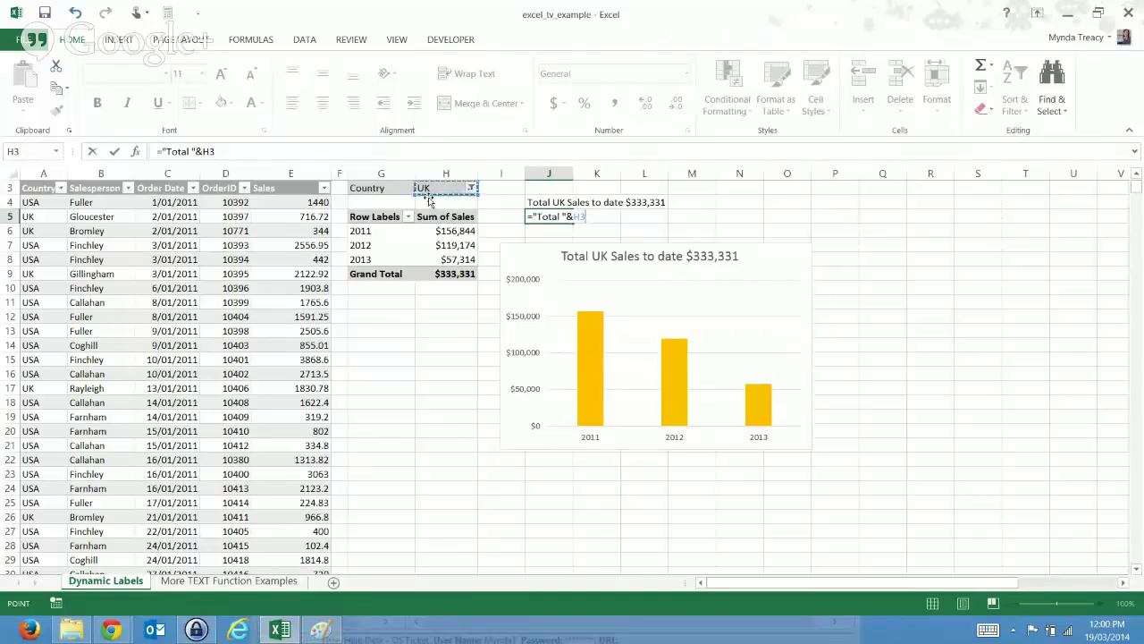
type("&\" Sales to da")
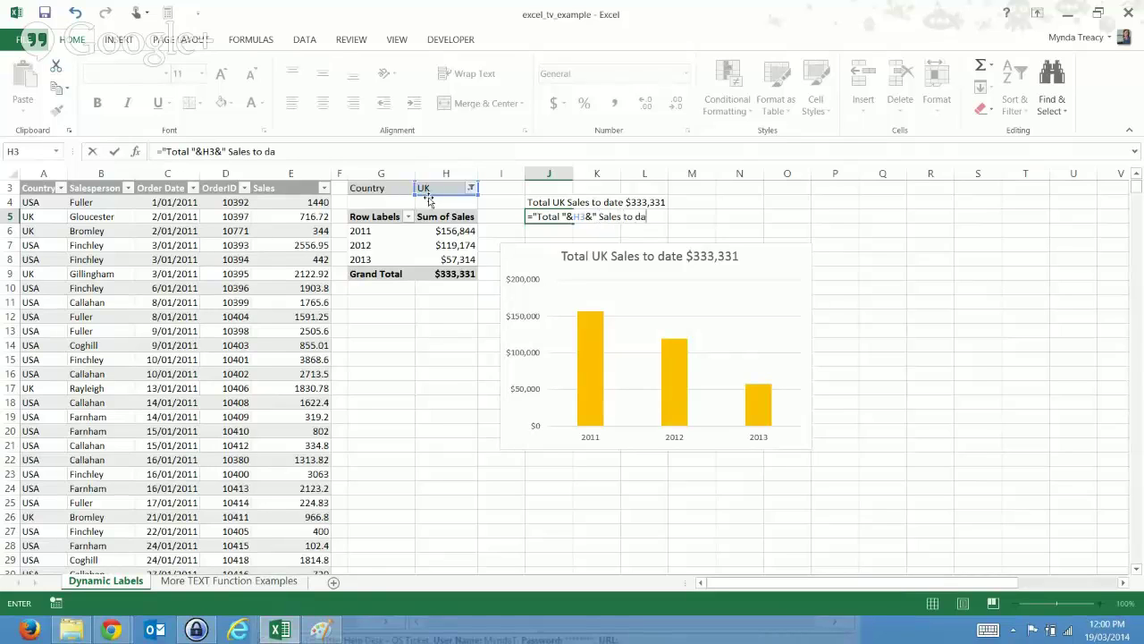
type("te \"&")
left_click(458, 271)
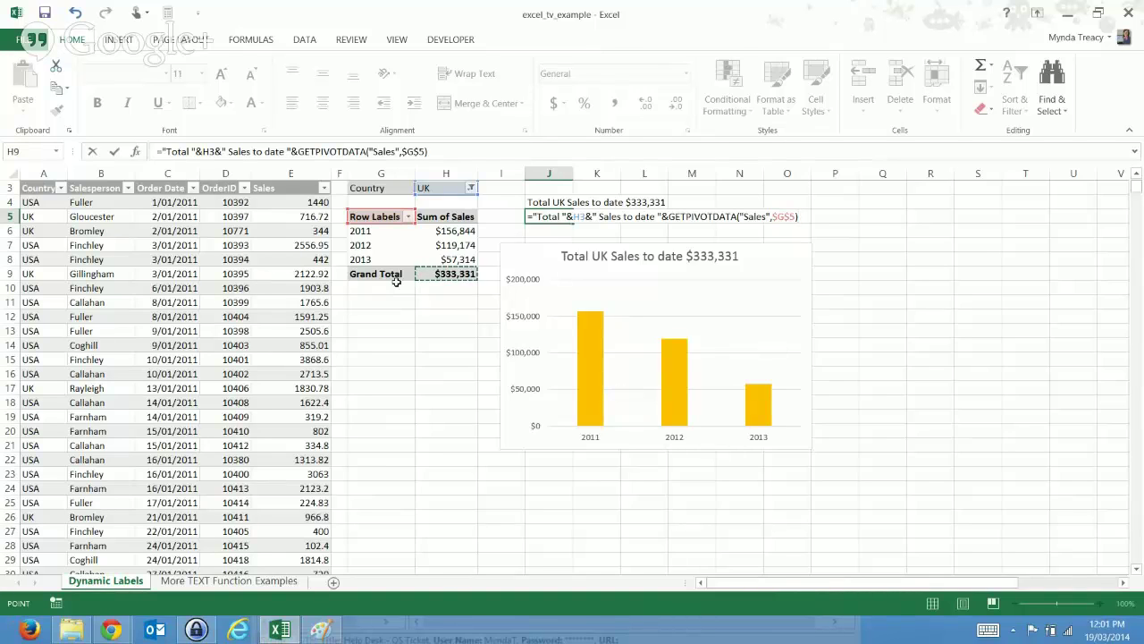
- Commit J5's formula, showing 'Total UK Sales to date 333330.91', and review it alongside H9
key("Return")
key("Up")
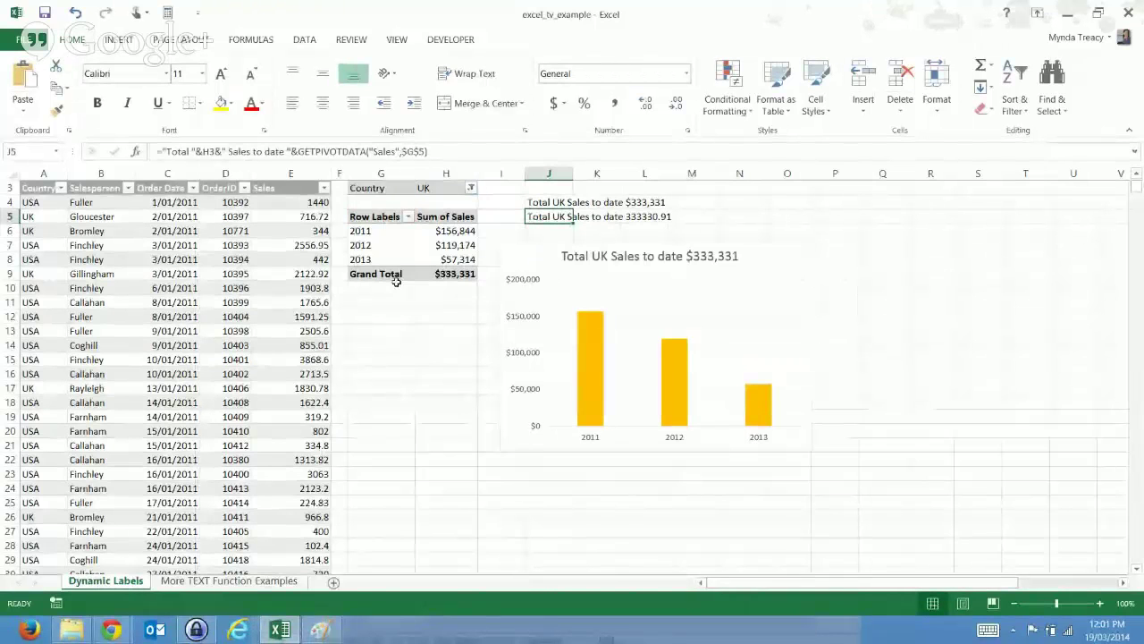
key("Down")
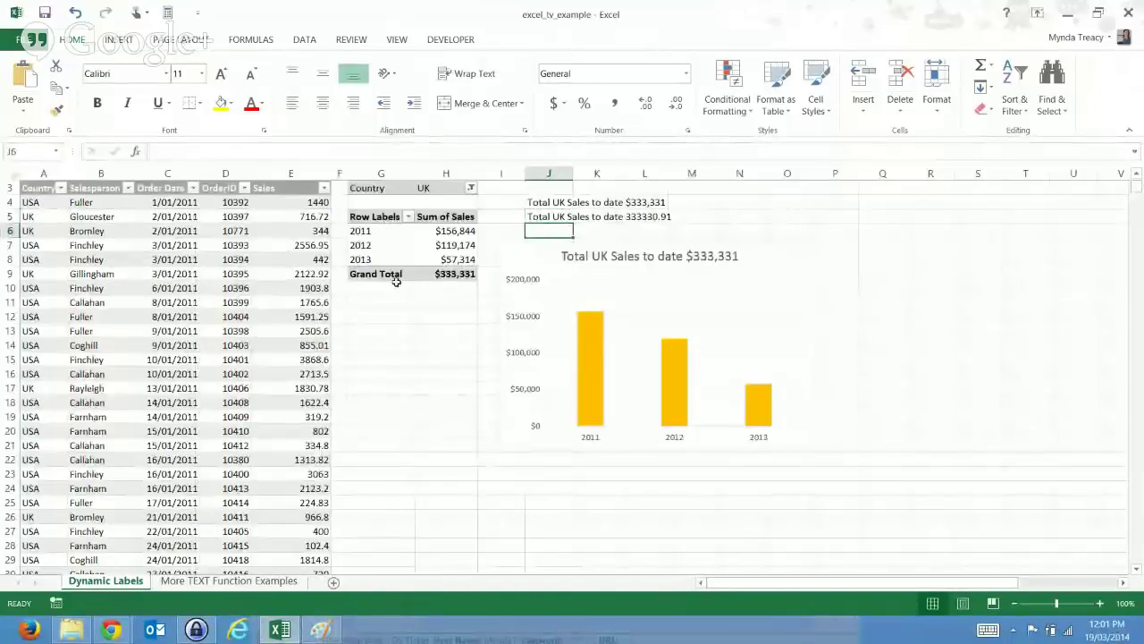
left_click(454, 277)
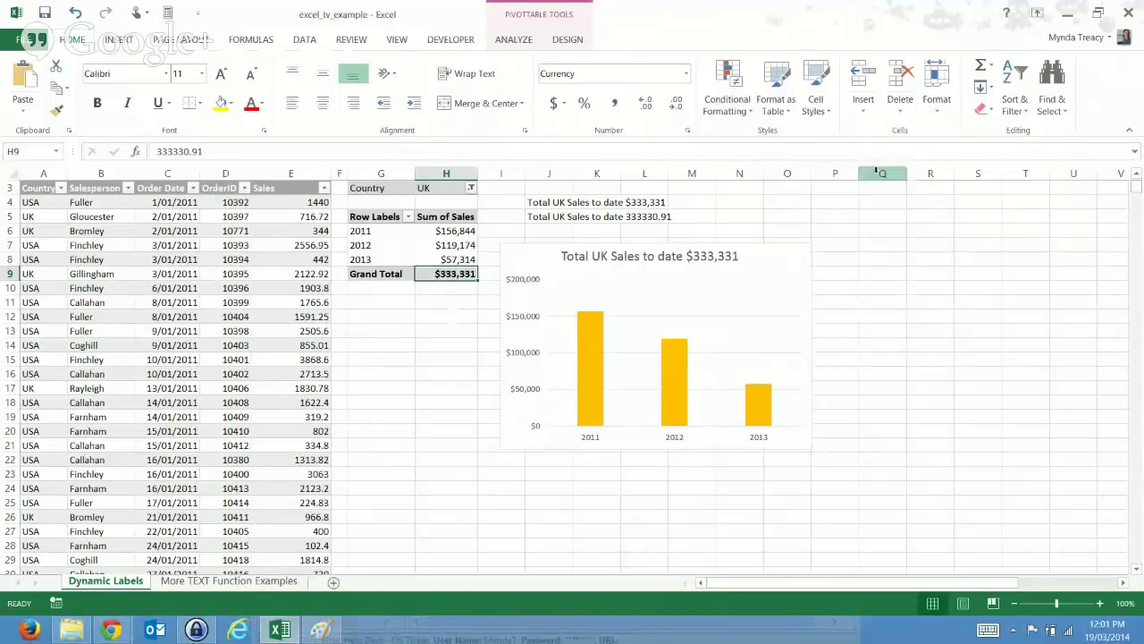
left_click(575, 216)
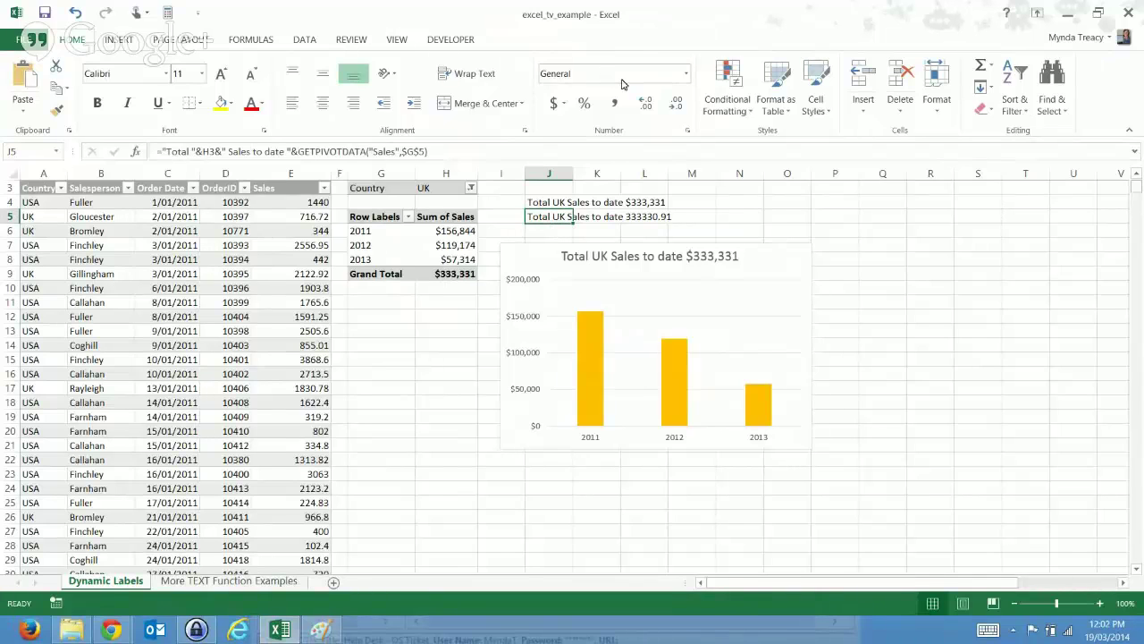
- Wrap J5's GETPIVOTDATA total in TEXT with "$#,##0" so it shows $333,331
left_click(295, 152)
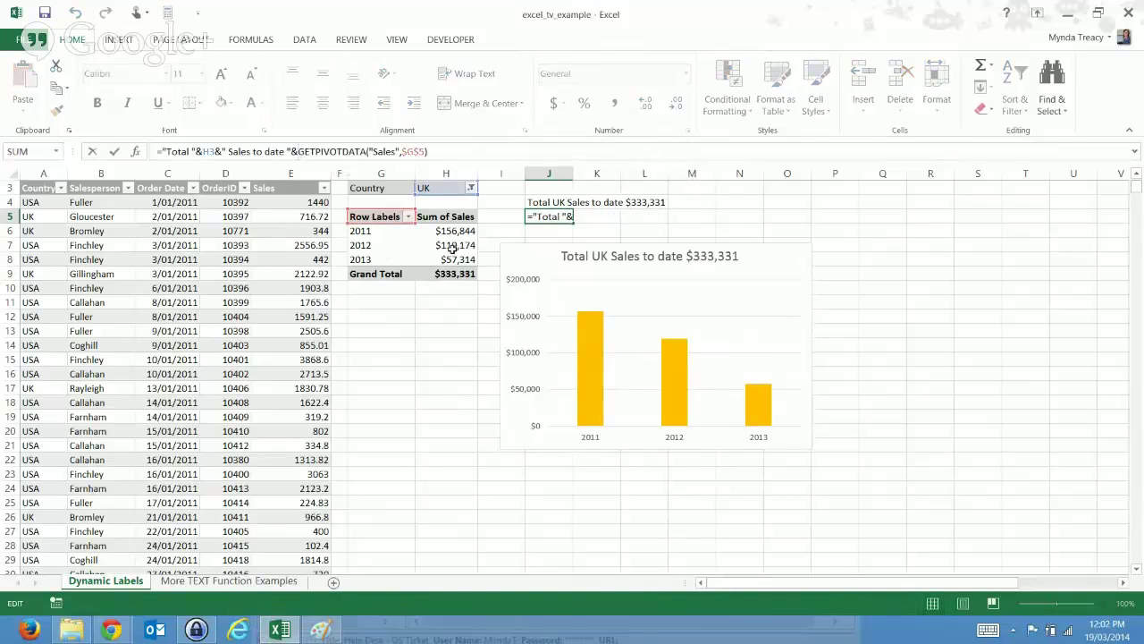
type("te")
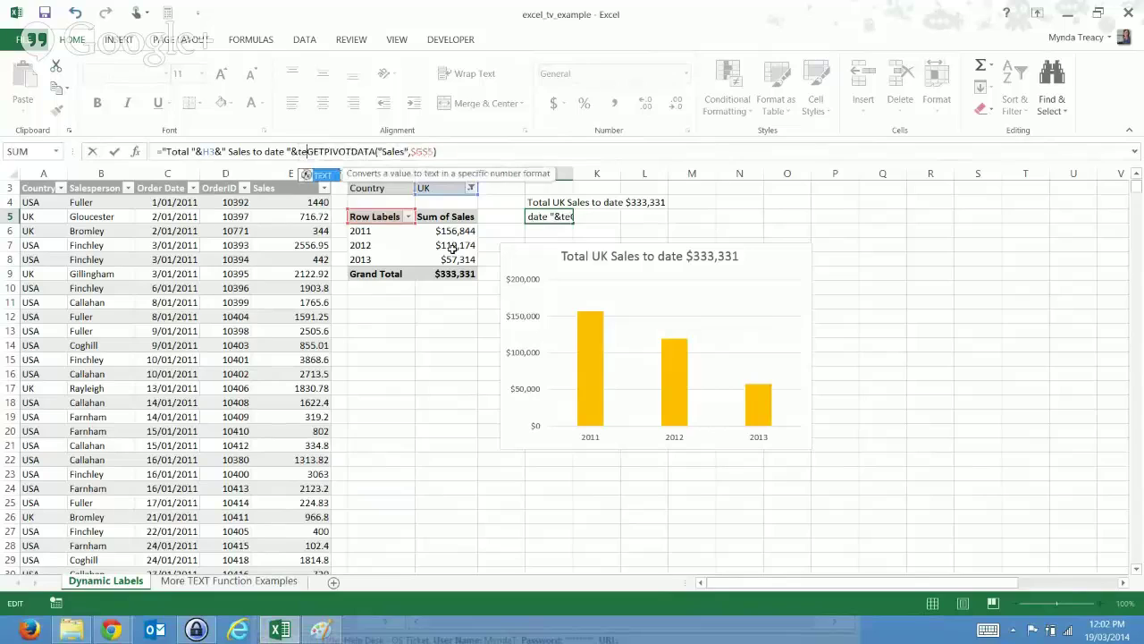
key("Tab")
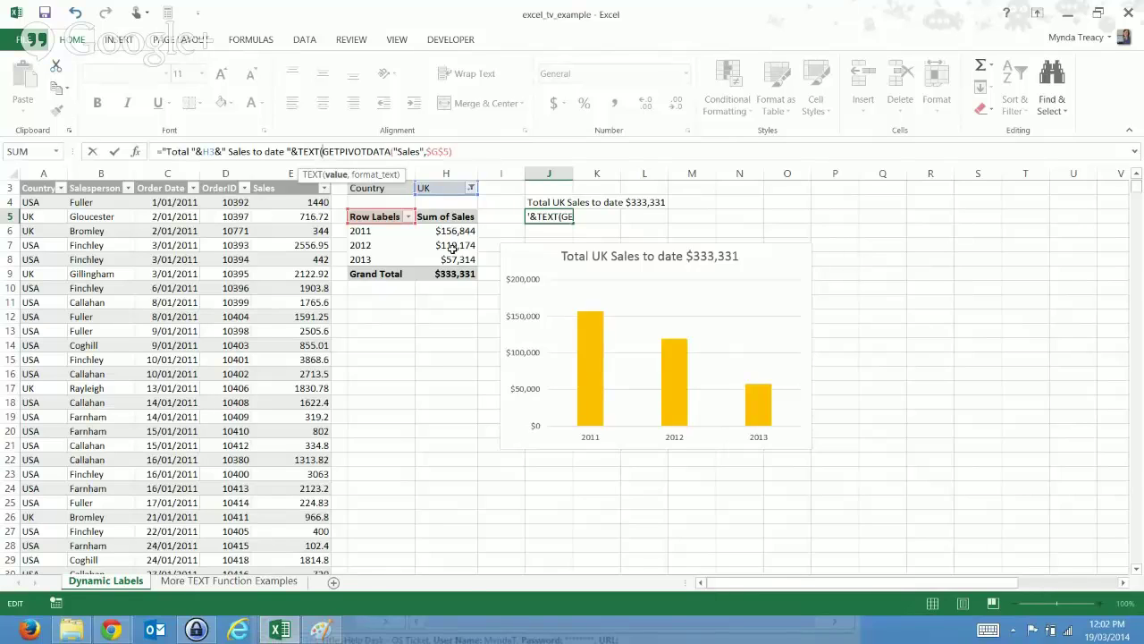
double_click(434, 152)
left_click_drag(434, 151, 323, 153)
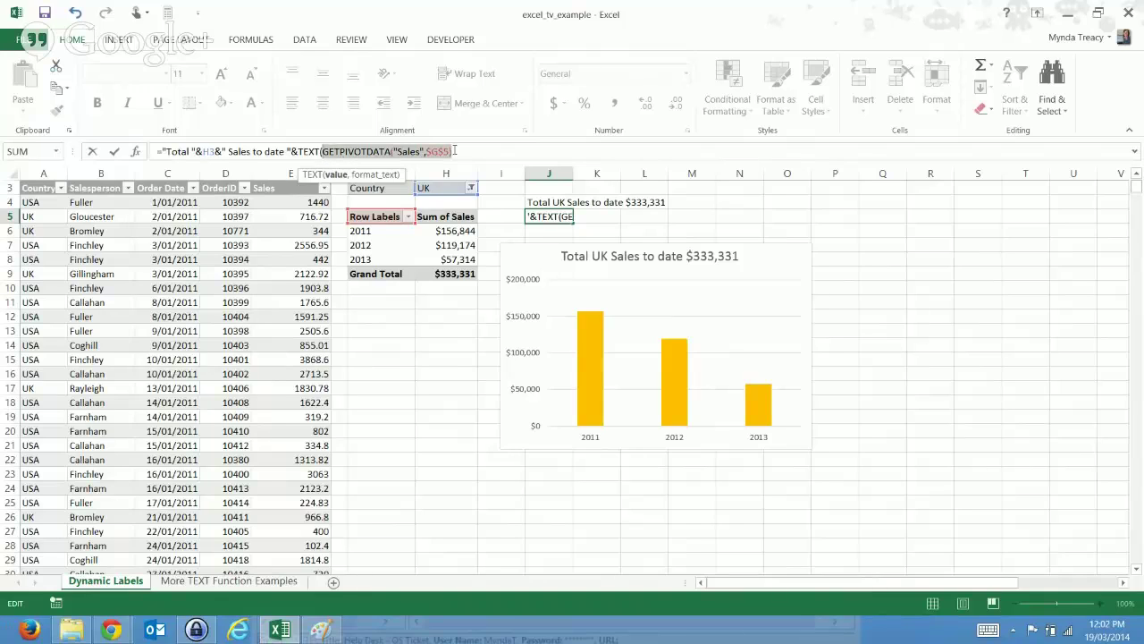
key("Right")
type(",")
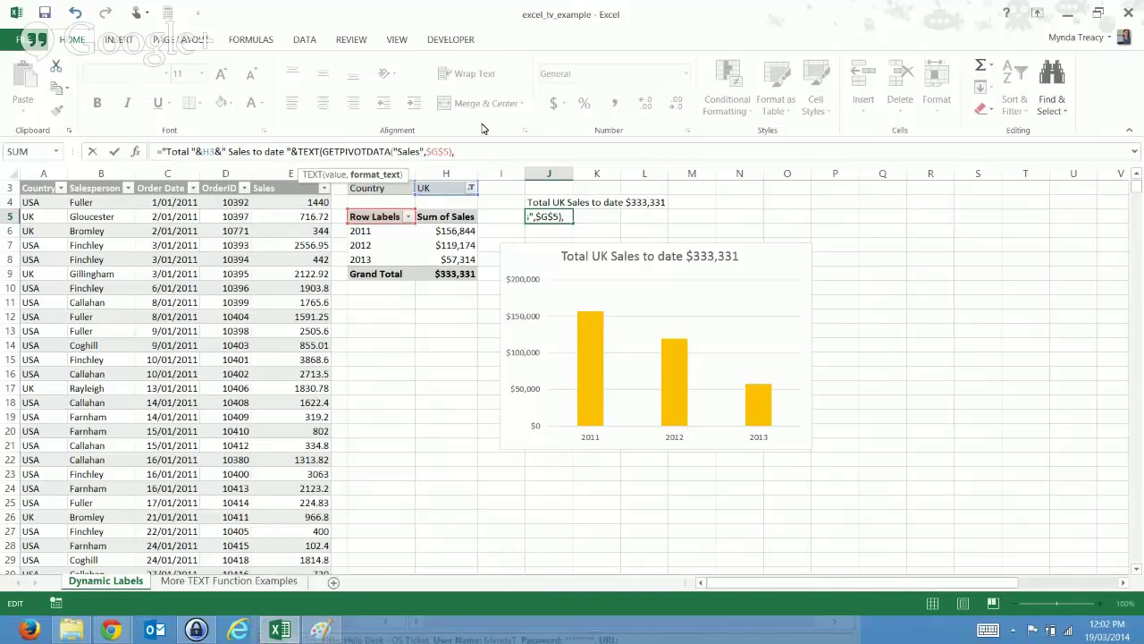
type("\"$#,##0\"")
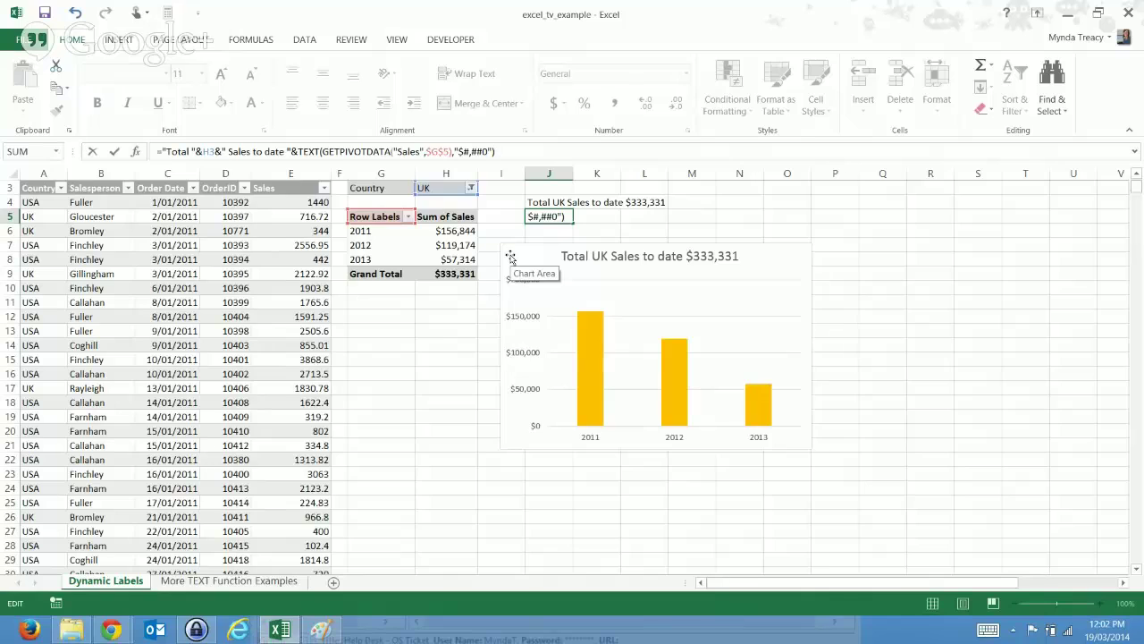
key("Return")
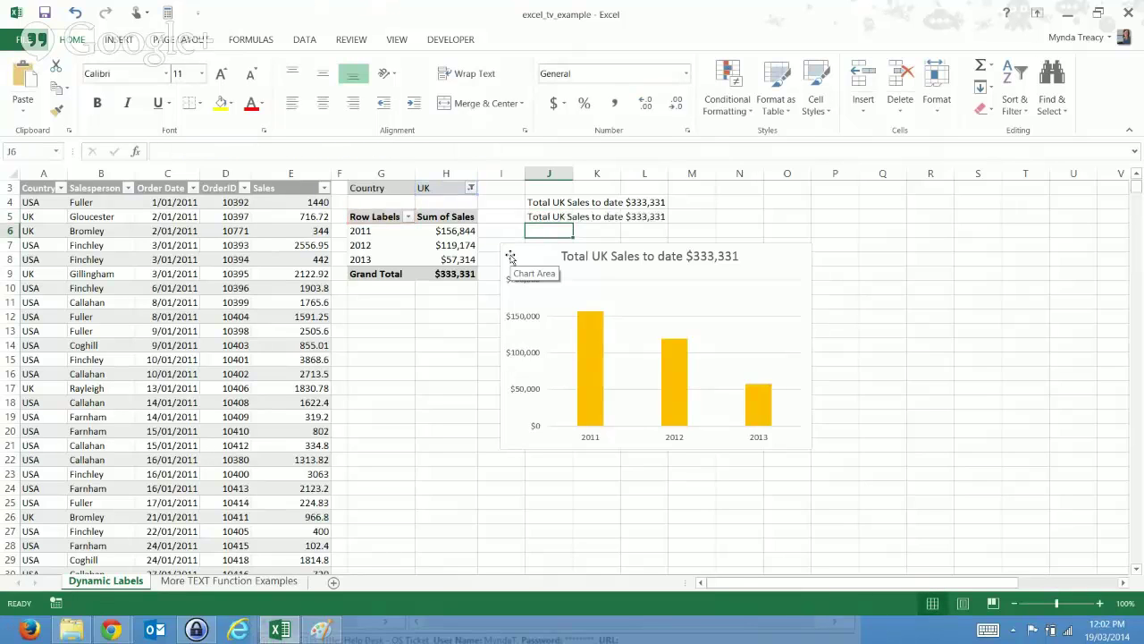
- Turn the pivot chart's title off and back on from the chart elements list
left_click(572, 261)
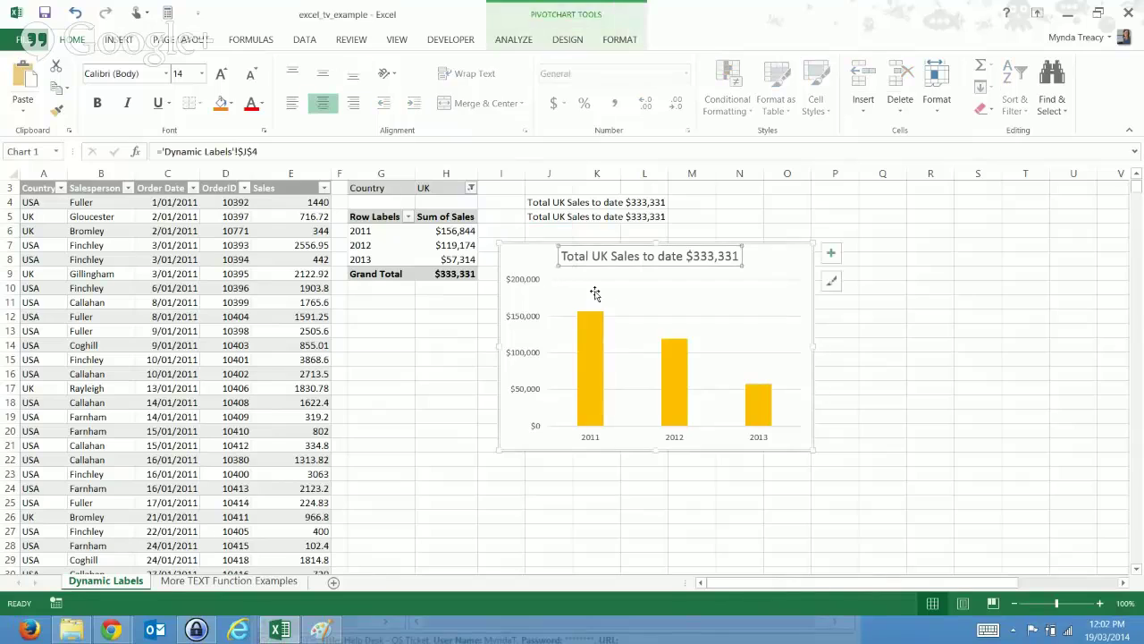
left_click(830, 253)
left_click(862, 310)
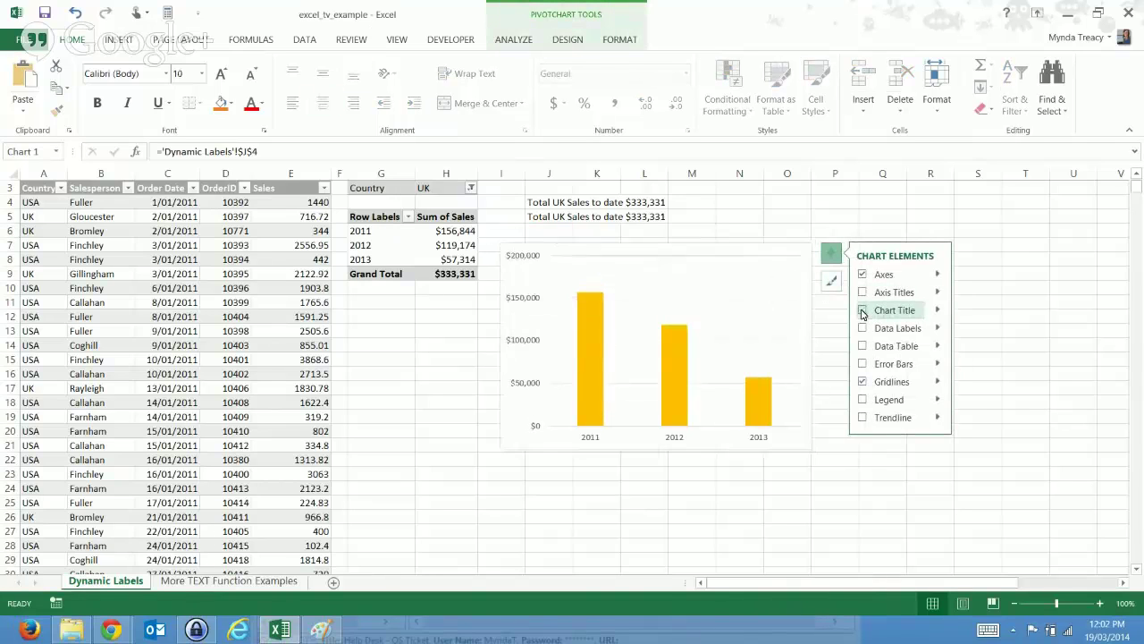
left_click(862, 310)
left_click(768, 233)
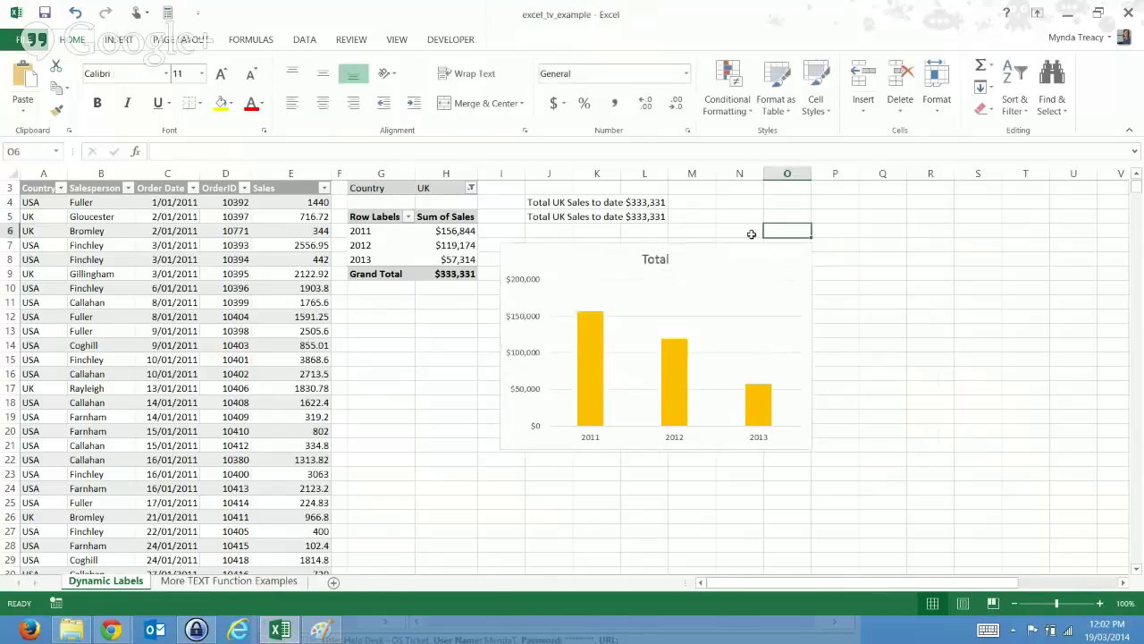
- Link the chart title to cell J4 with ='Dynamic Labels'!$J$4
left_click(658, 258)
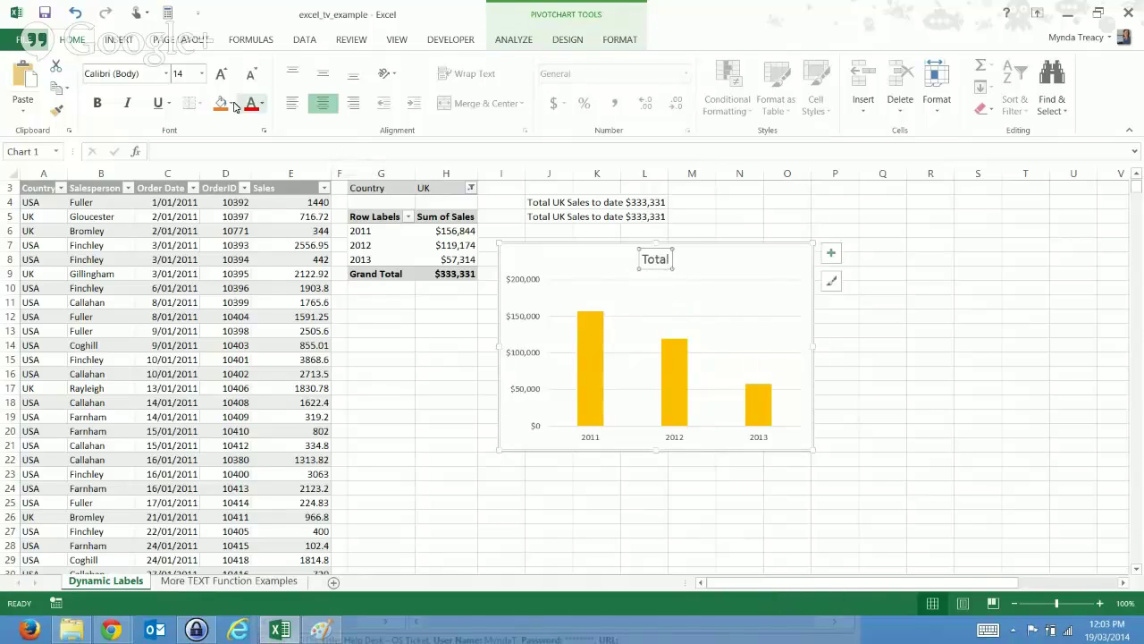
left_click(248, 149)
type("=")
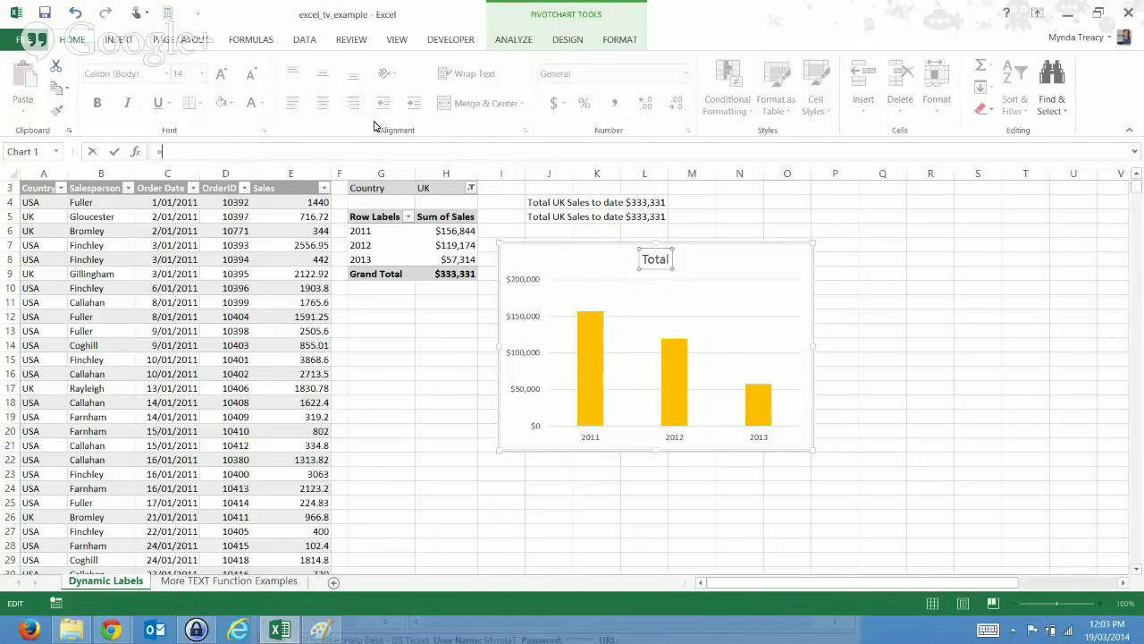
left_click(540, 205)
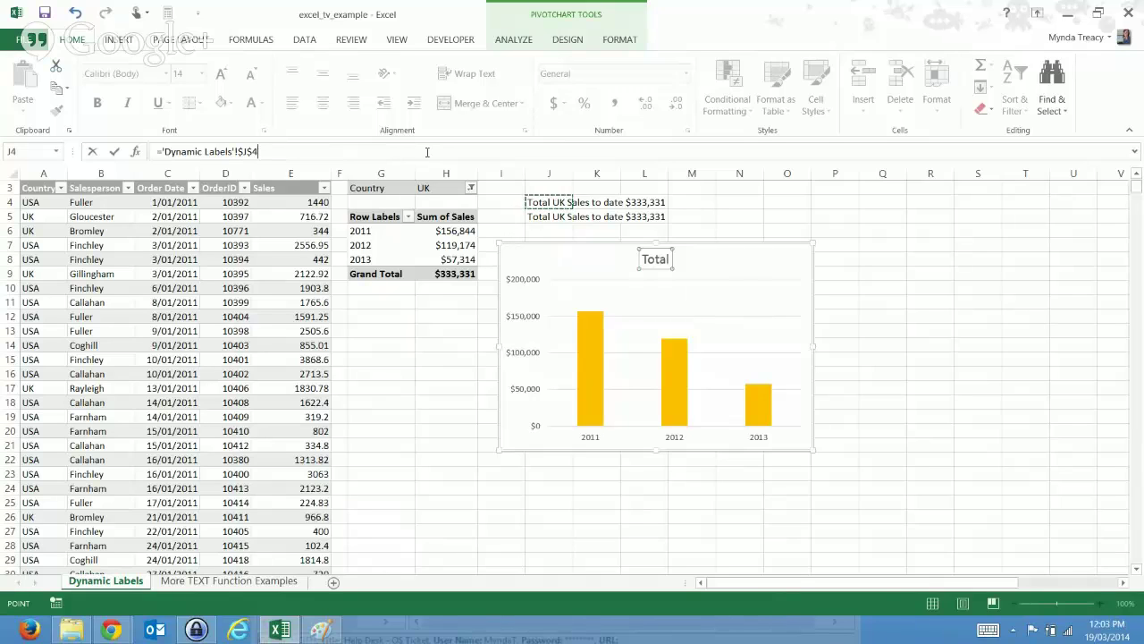
key("Return")
left_click(444, 304)
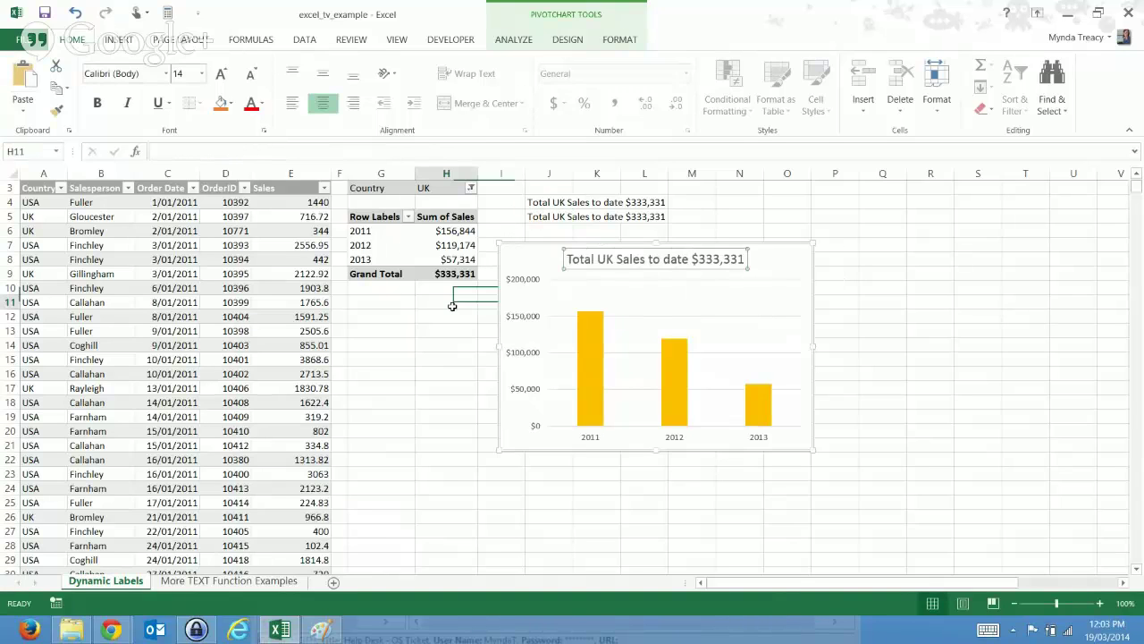
- Filter the pivot table's Country field to USA
left_click(471, 188)
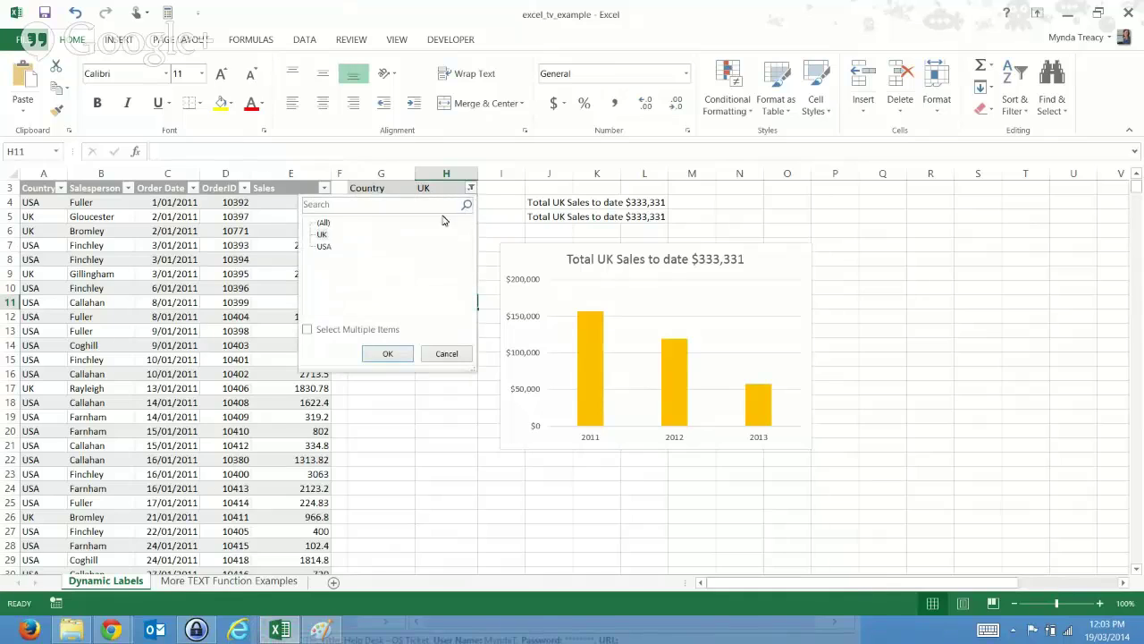
left_click(326, 247)
left_click(388, 354)
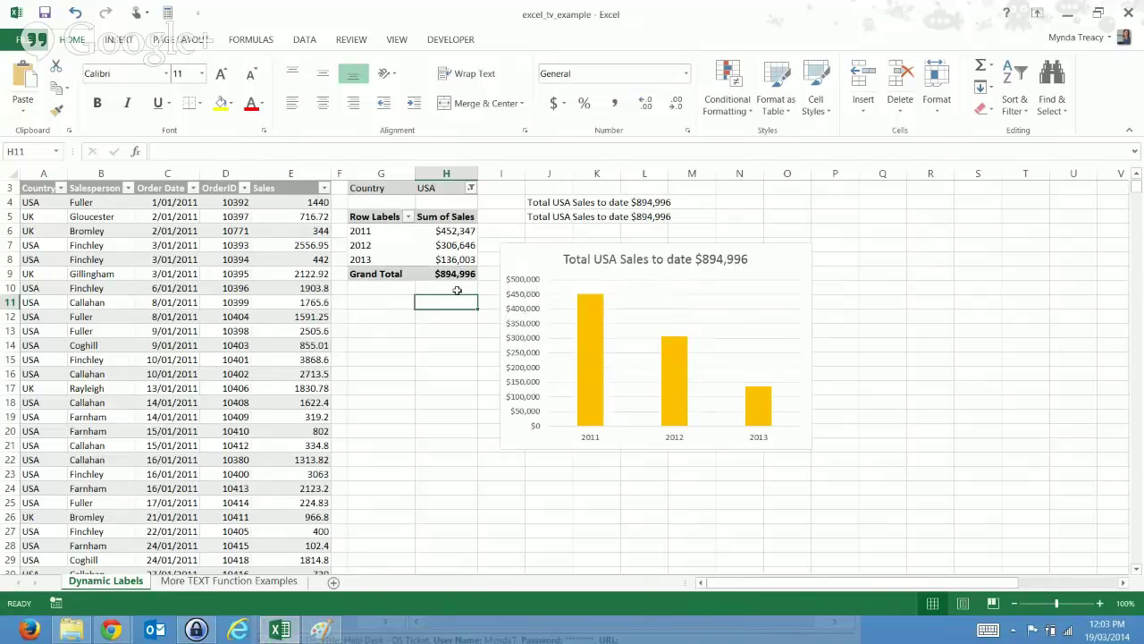
- Check J4's formula and the chart title's link, both reading the USA total
mouse_move(448, 278)
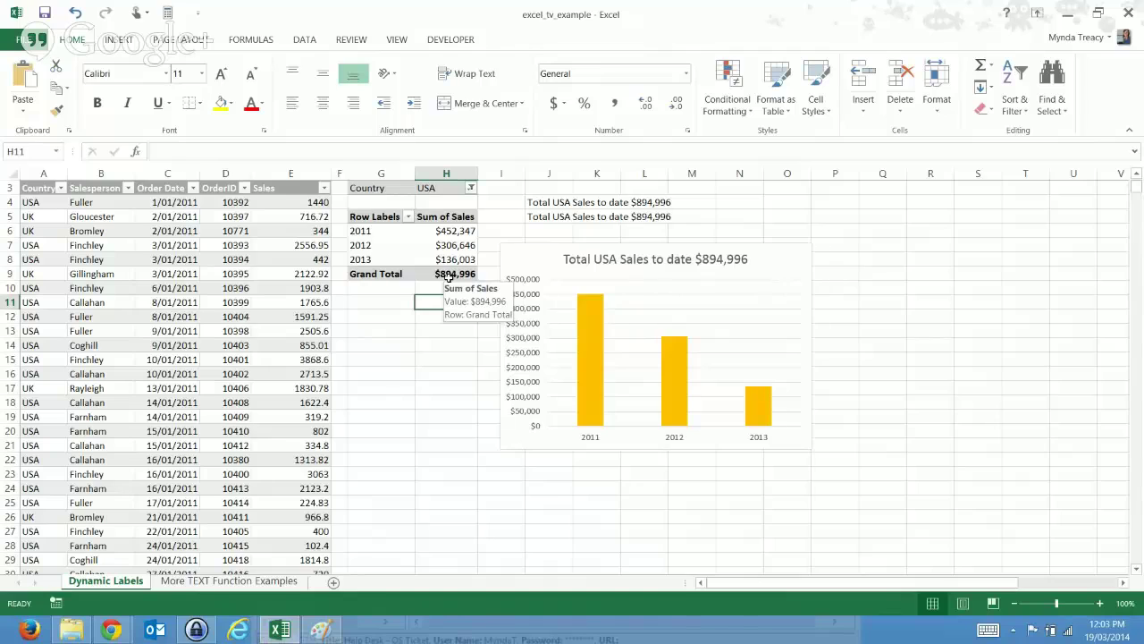
left_click(552, 200)
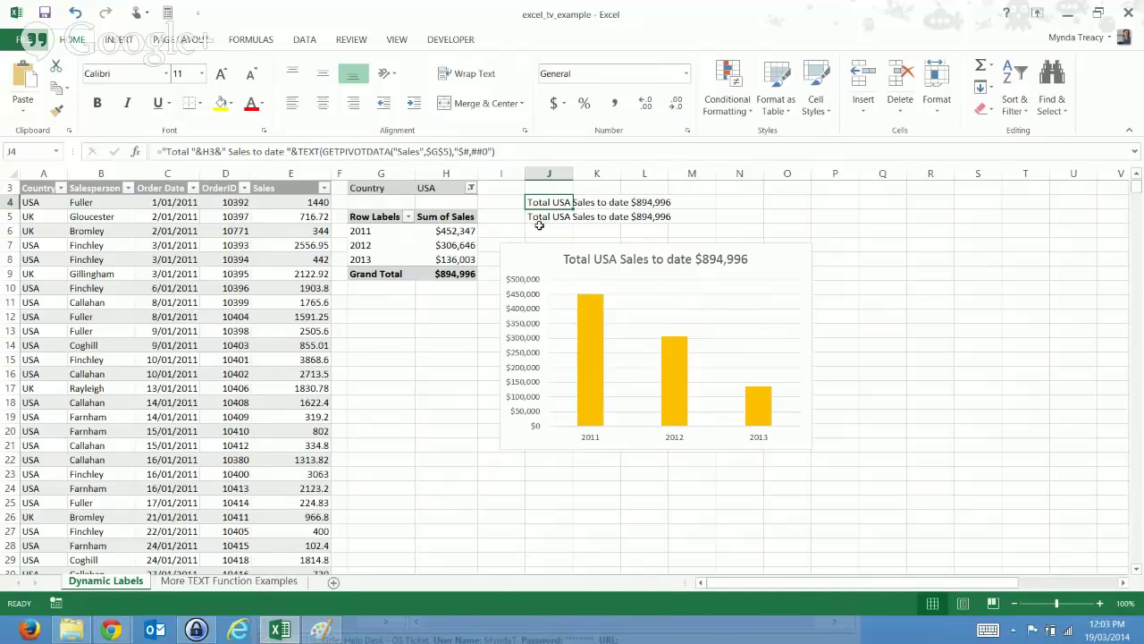
left_click(576, 258)
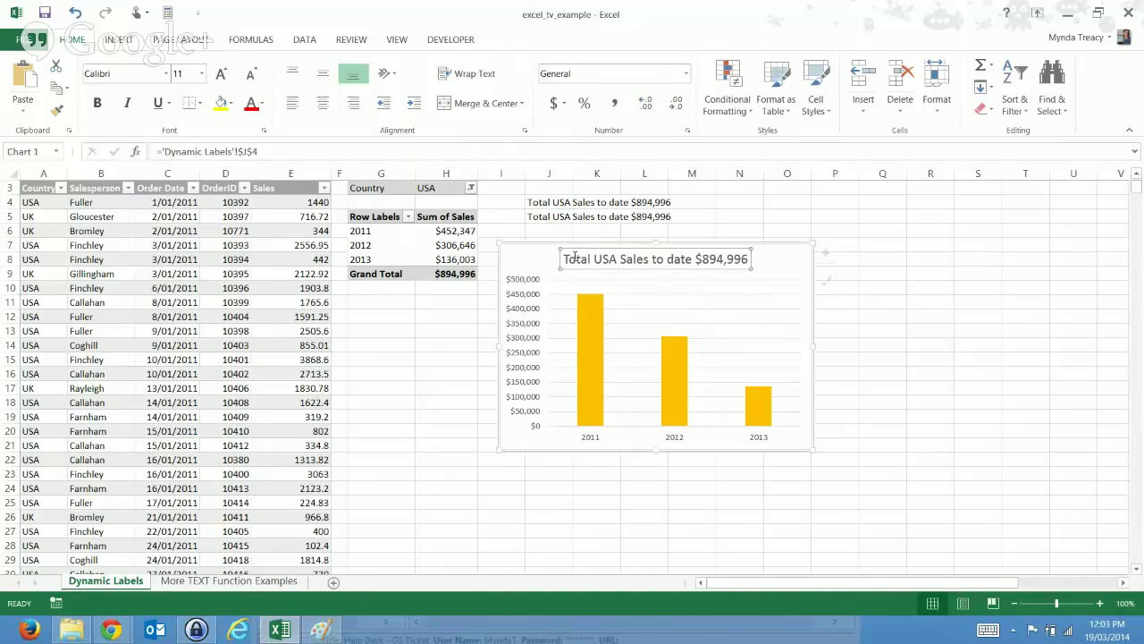
left_click(240, 151)
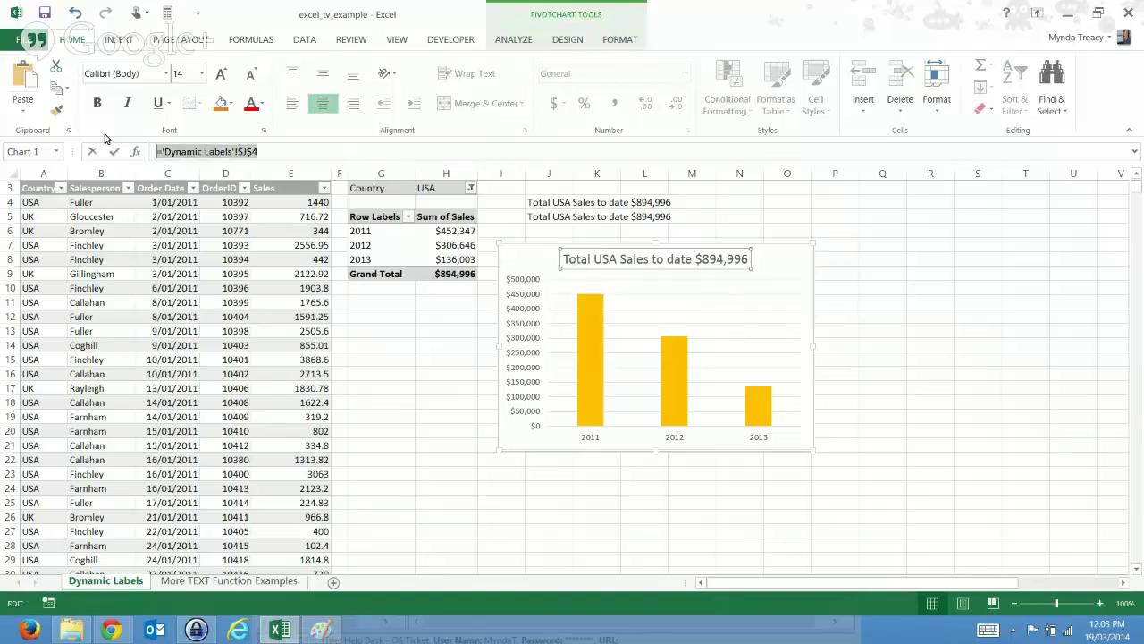
left_click(113, 151)
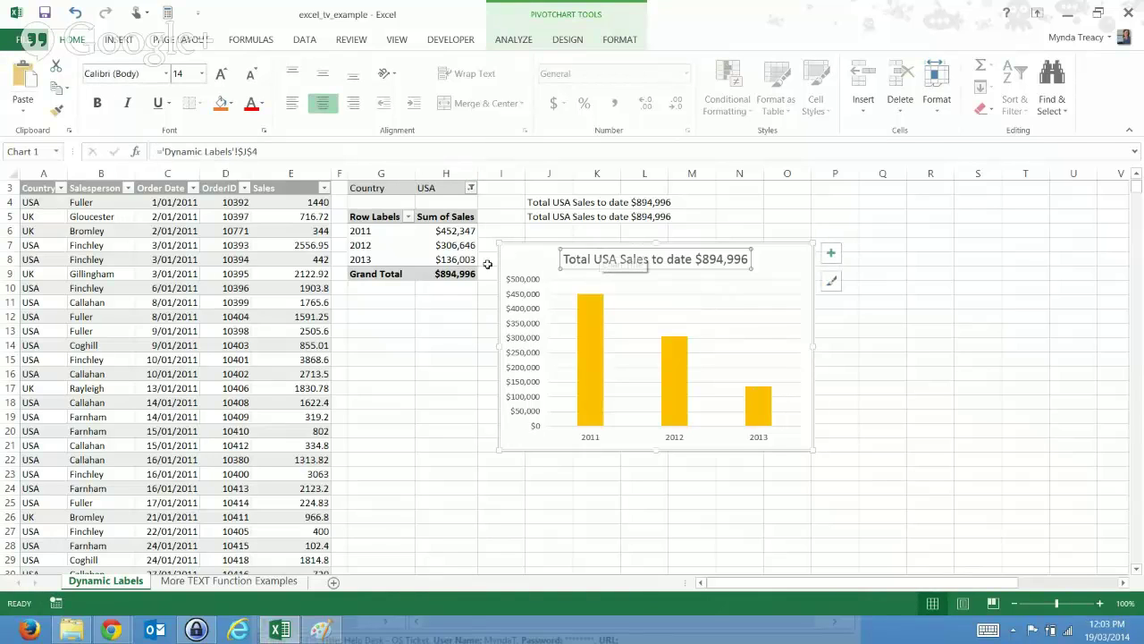
left_click(407, 313)
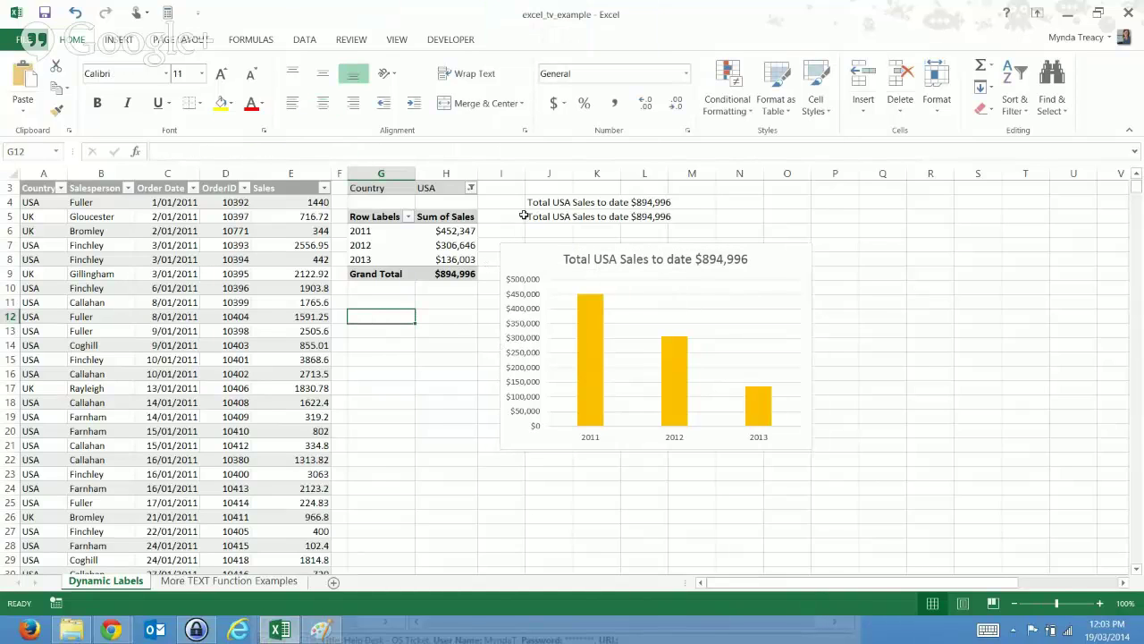
- Enter '=tes' in G12, which shows a #NAME? error
type("=tes")
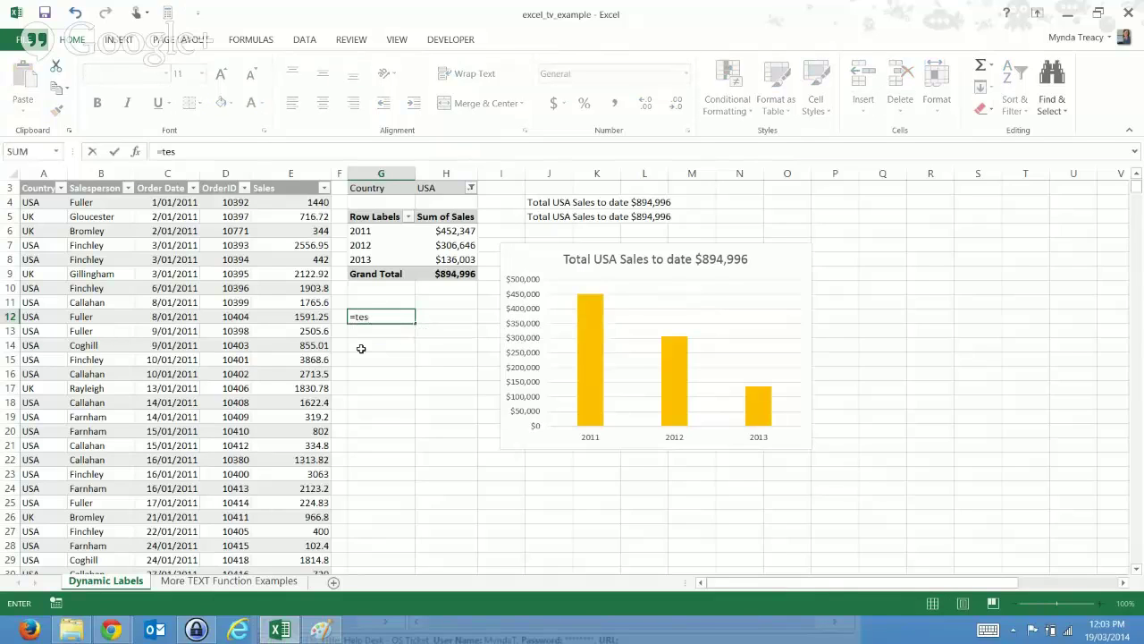
key("BackSpace")
type("s")
key("Return")
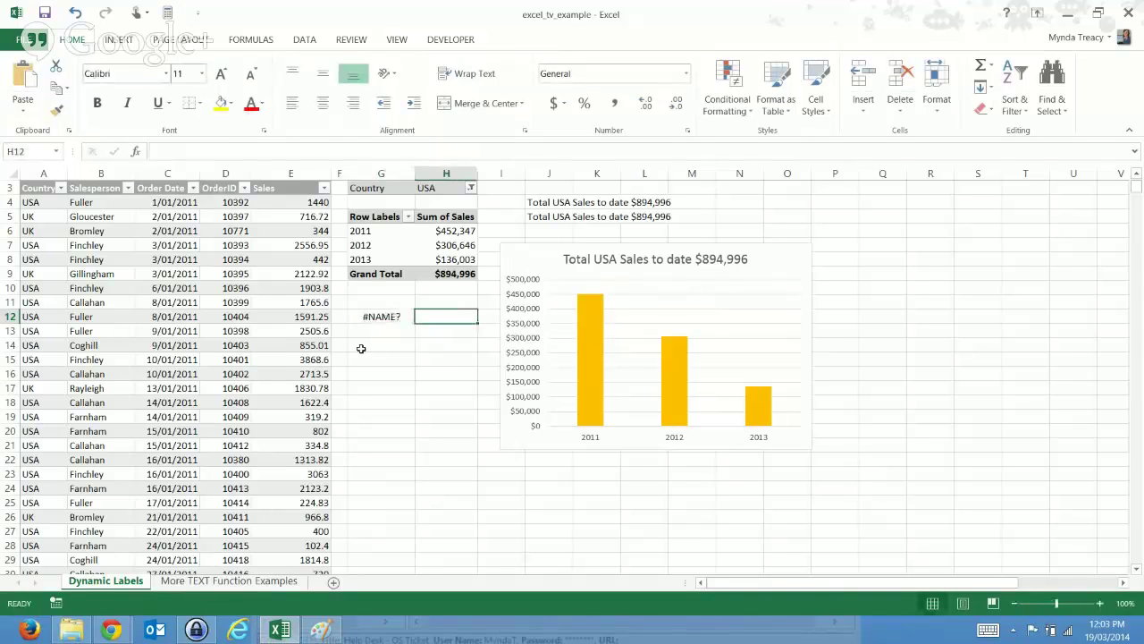
key("Up")
- Start a TEXT formula on the row's Sales value in G12, then cancel it
type("=te")
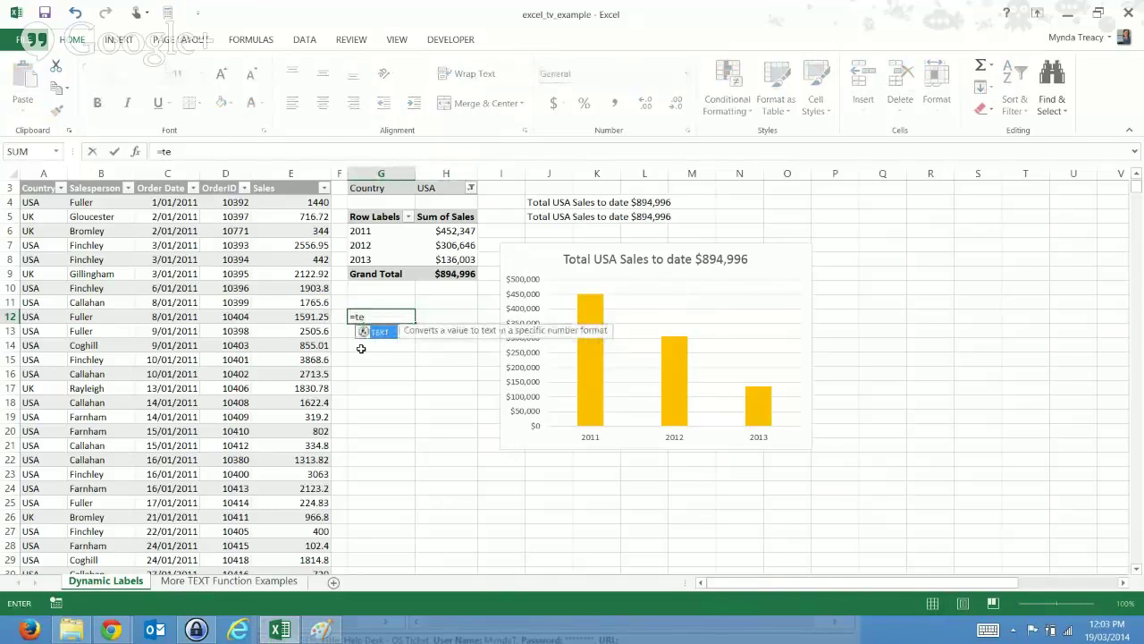
key("Tab")
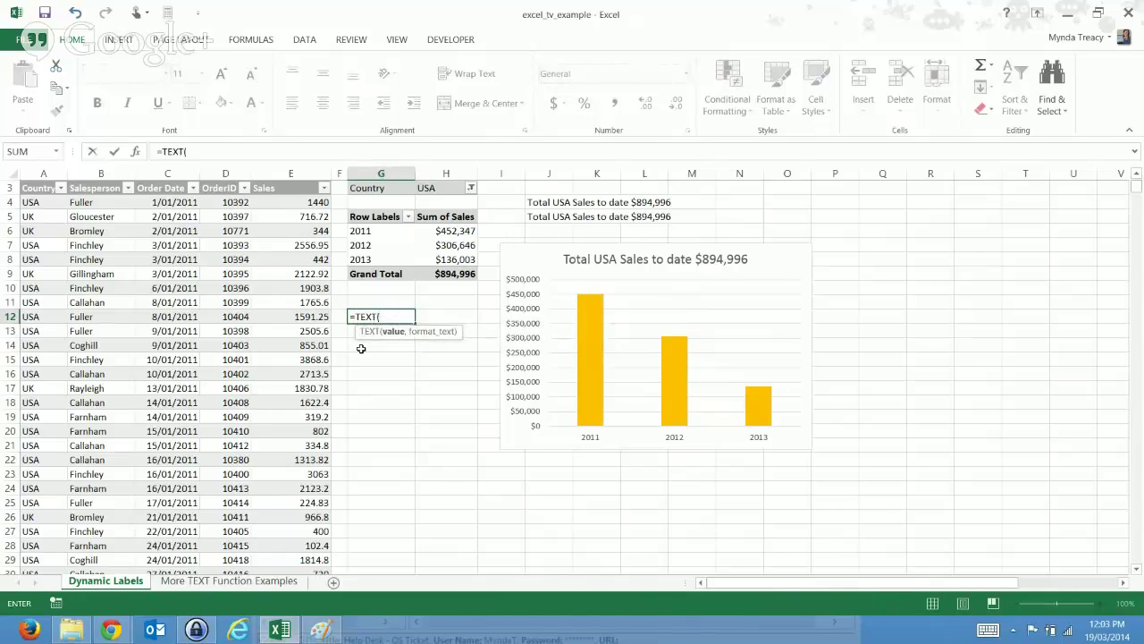
left_click(322, 317)
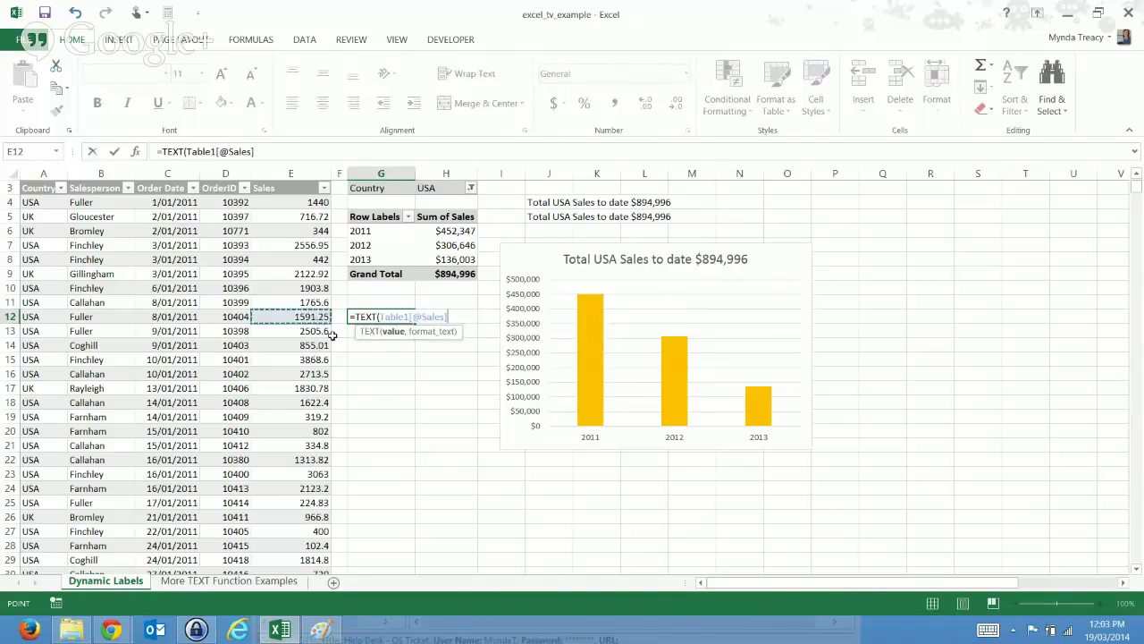
type(",")
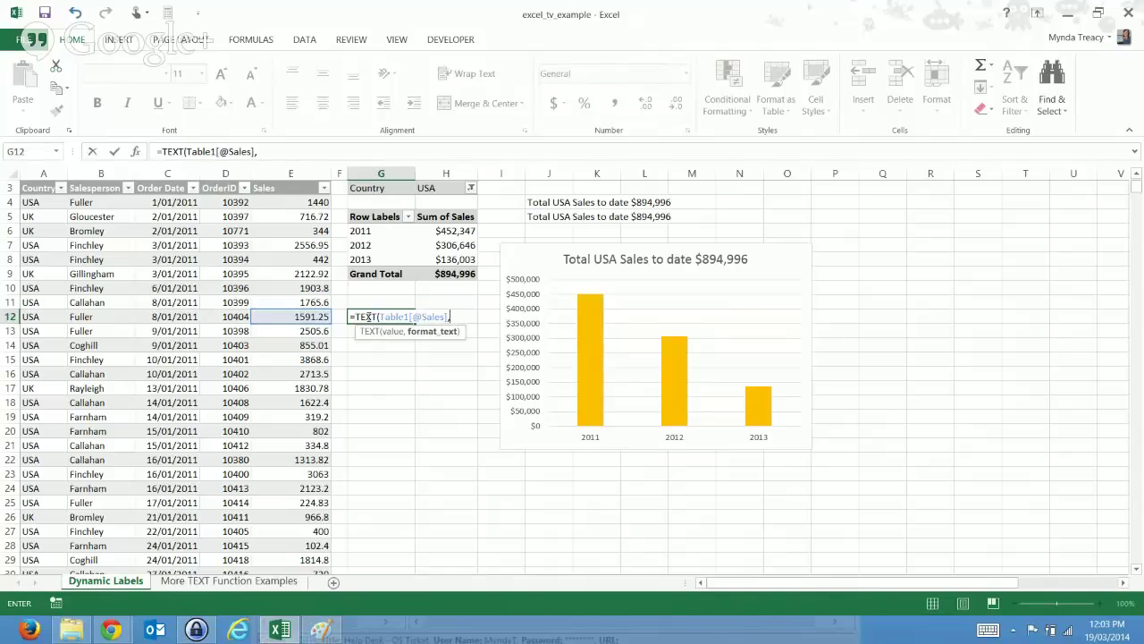
key("Escape")
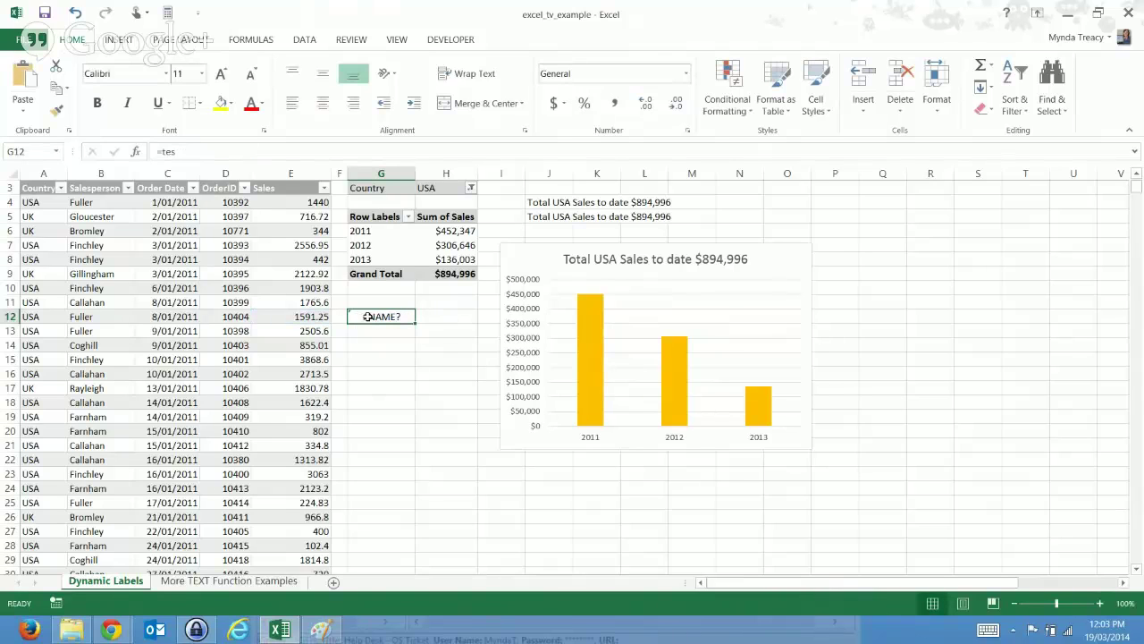
- Clear G12 and select the Custom format #,##0.00;-#,##0.00 in Format Cells
key("Delete")
key("ctrl+1")
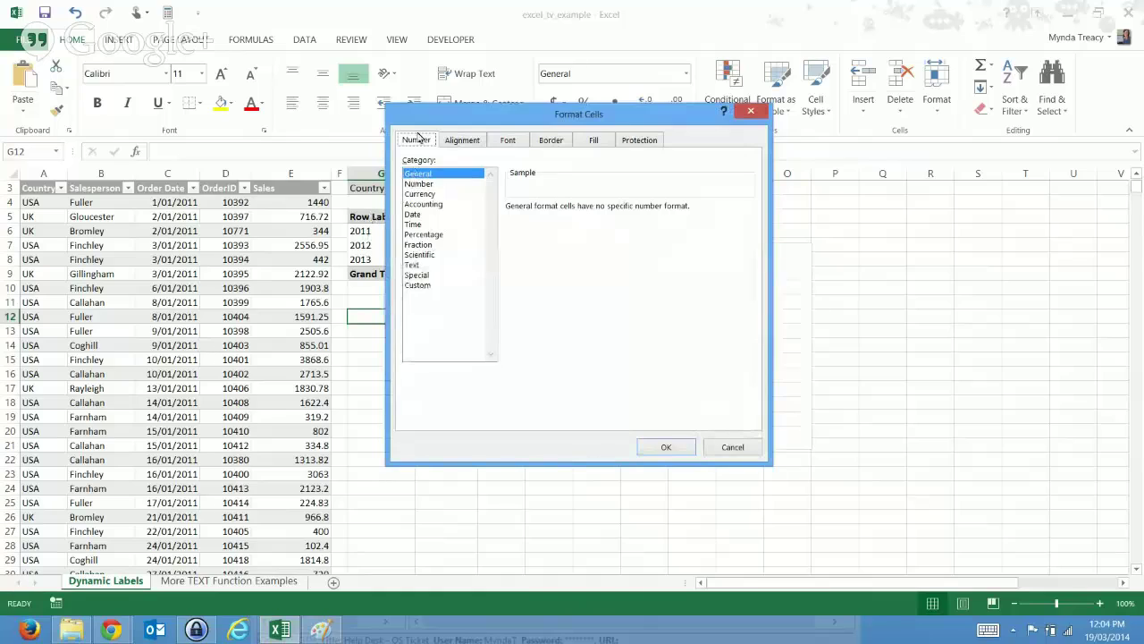
left_click(420, 285)
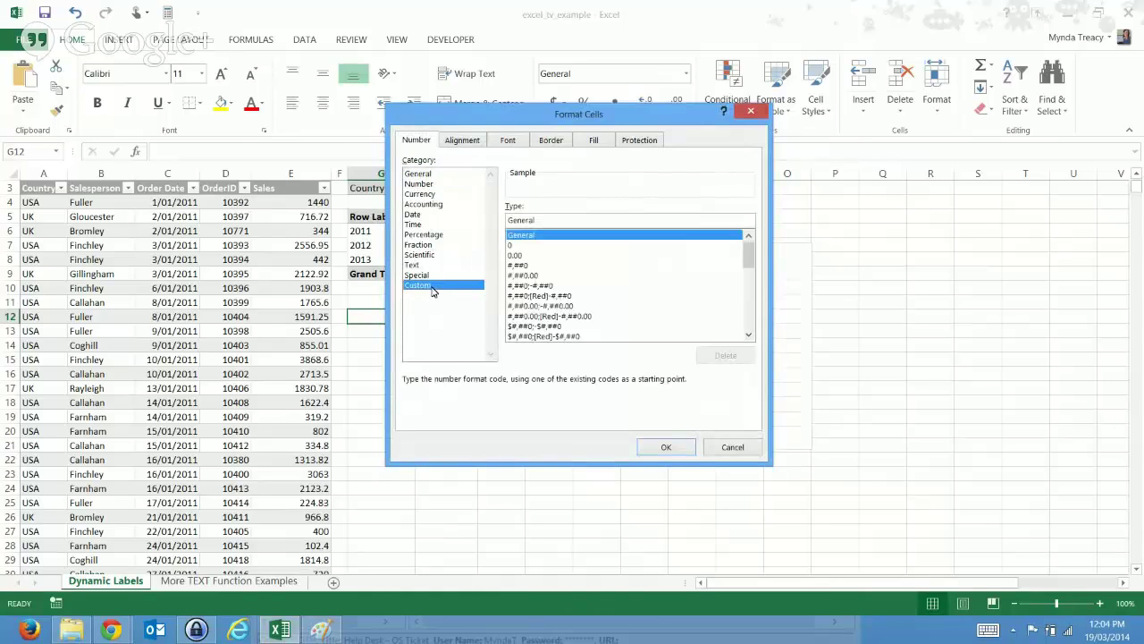
left_click(583, 285)
left_click(590, 296)
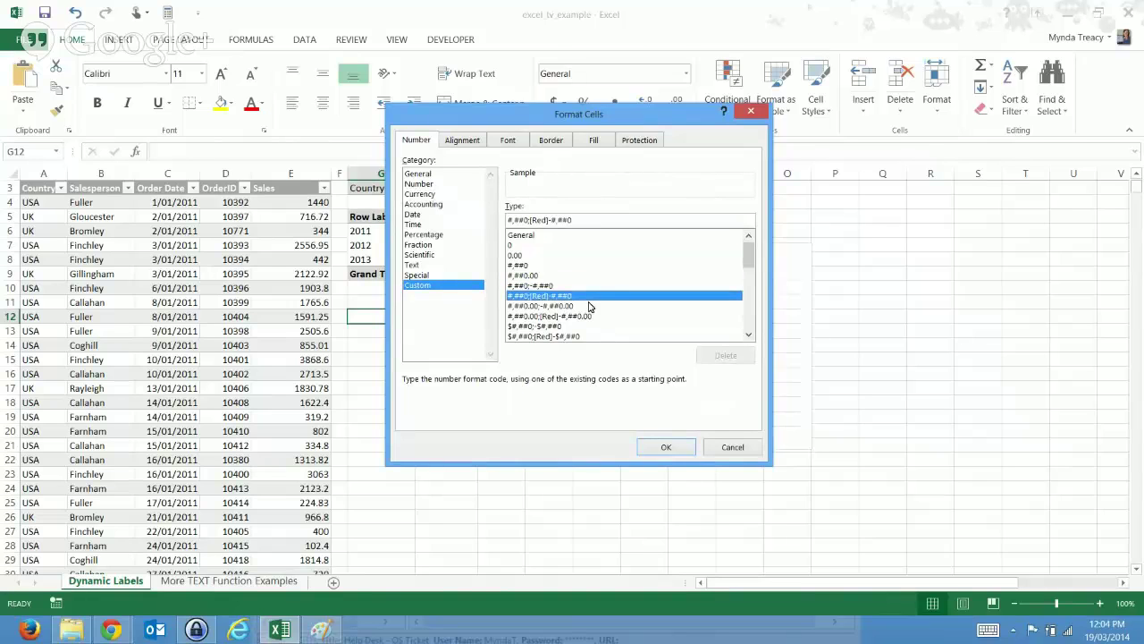
left_click(589, 306)
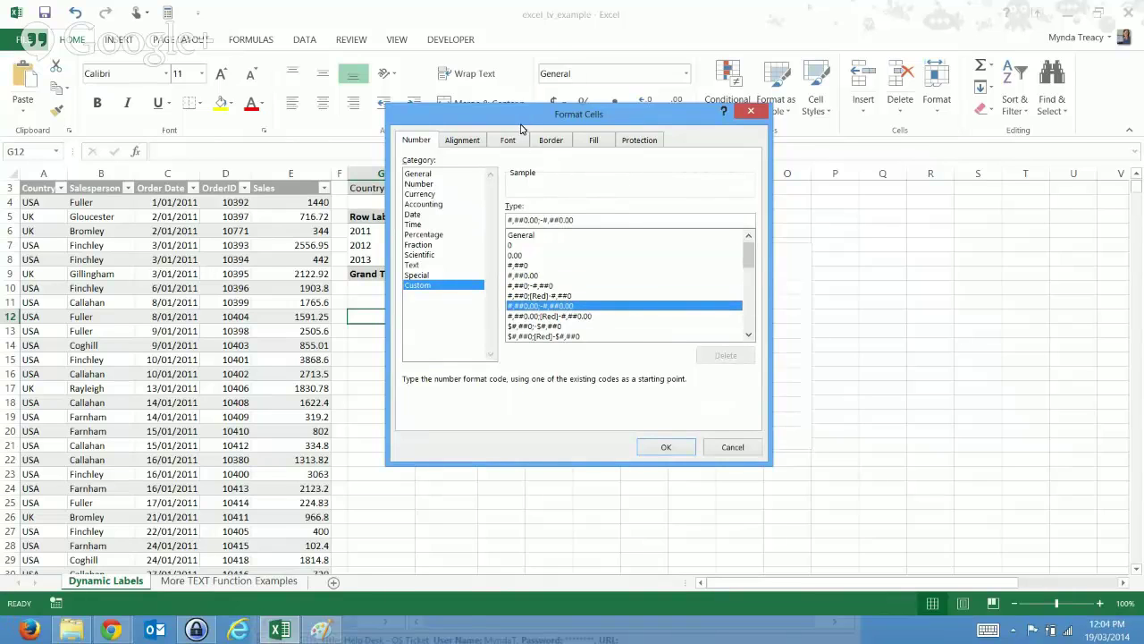
- Highlight the #,##0.00 positive-number section of the code, then close Format Cells
left_click_drag(523, 119, 534, 216)
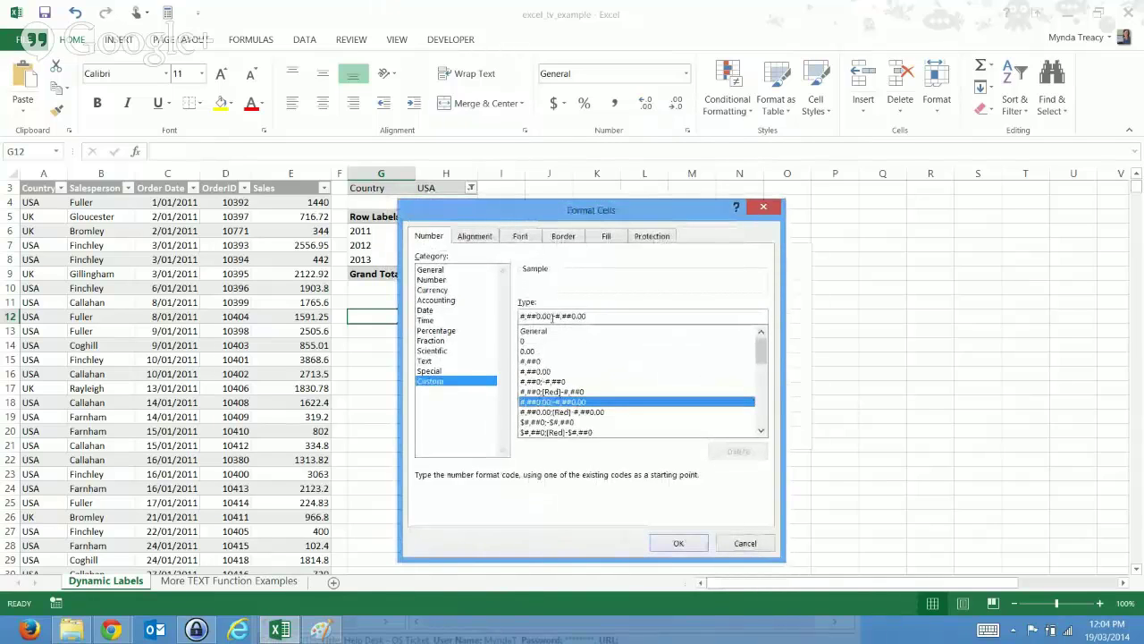
left_click_drag(521, 317, 552, 316)
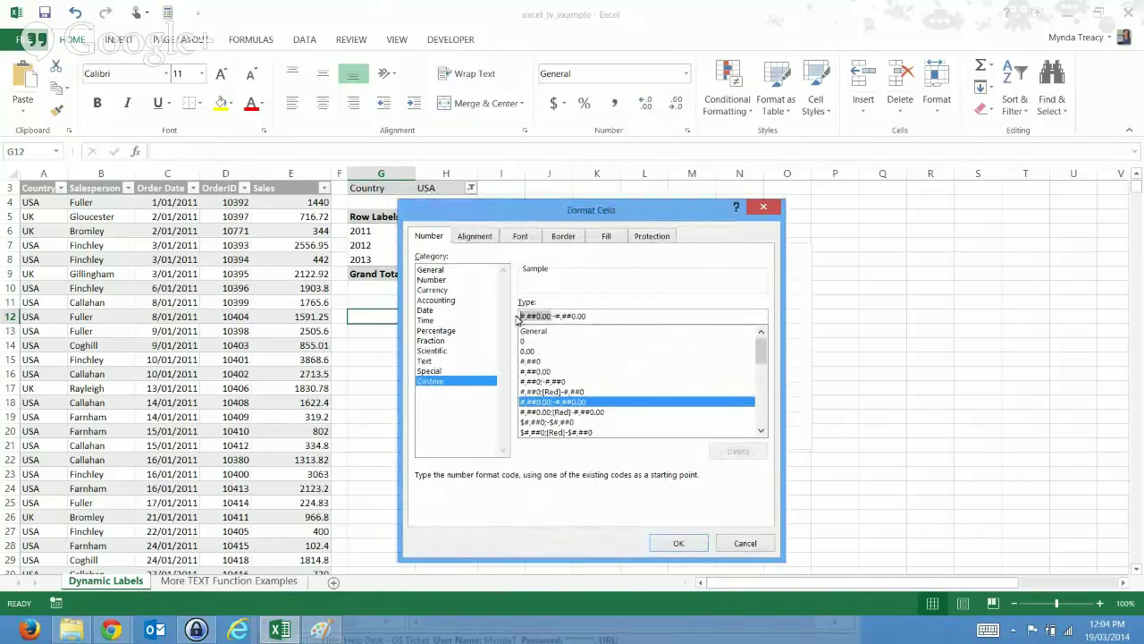
left_click(553, 317)
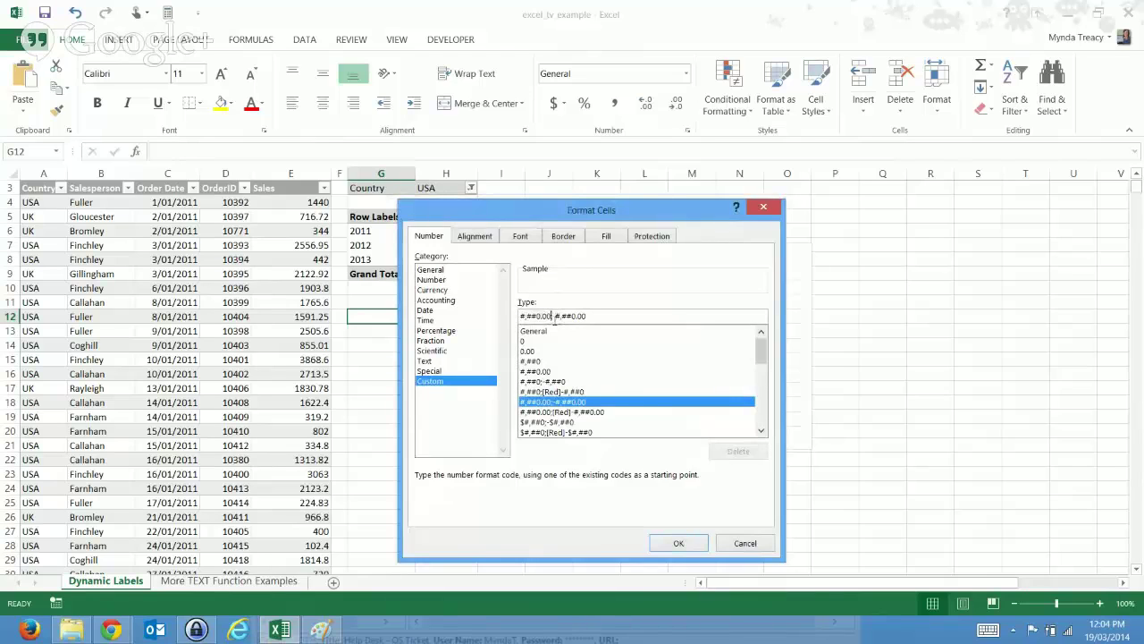
key("shift+Left")
key("shift+Left")
key("shift+Left")
key("shift+Left")
key("shift+Left")
key("shift+Left")
key("shift+Left")
left_click_drag(553, 316, 519, 316)
left_click(554, 316)
left_click_drag(521, 316, 600, 311)
left_click(596, 317)
left_click_drag(551, 315, 519, 317)
left_click(672, 542)
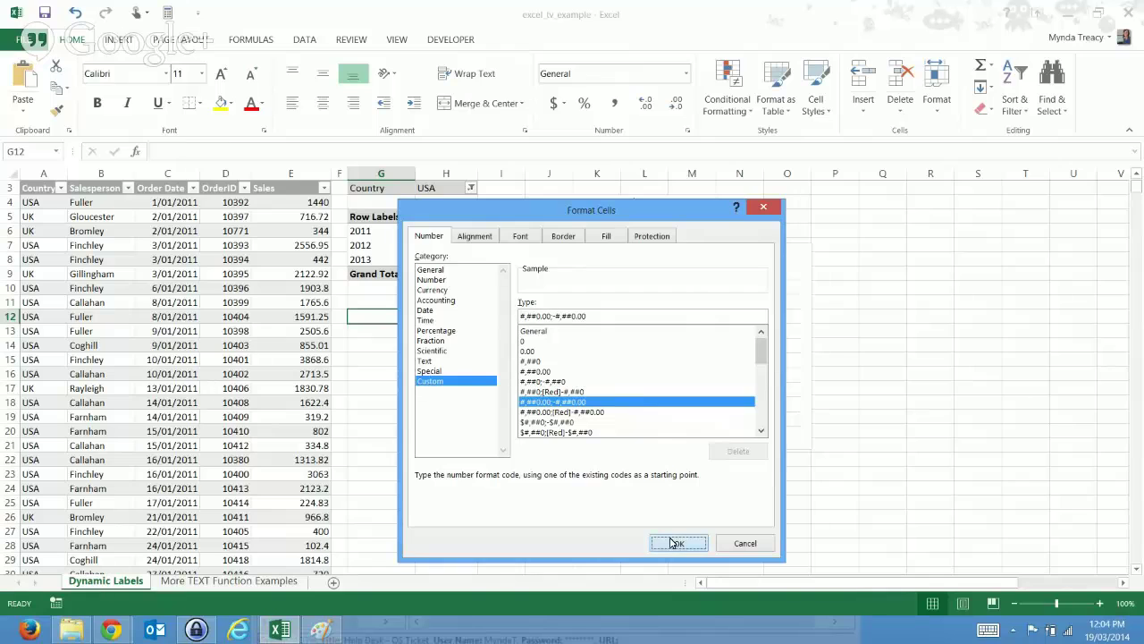
- Replace "$#,##0" with "#,##0.00" in J4's formula, giving 894,996.49
left_click(549, 201)
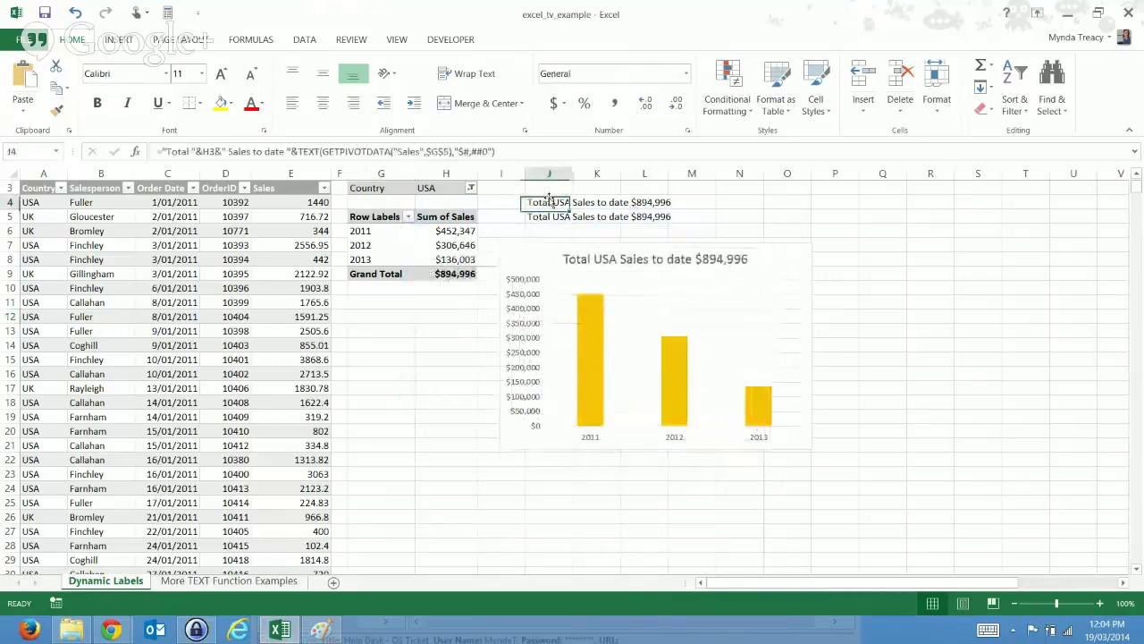
left_click_drag(492, 152, 464, 151)
type("#,##0.000")
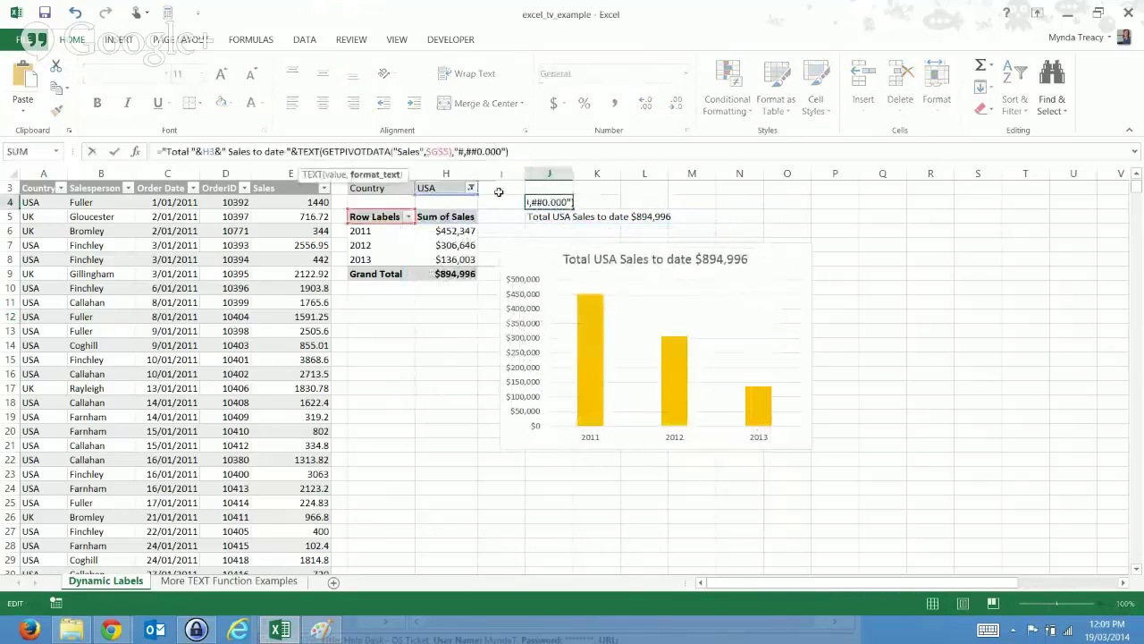
key("Return")
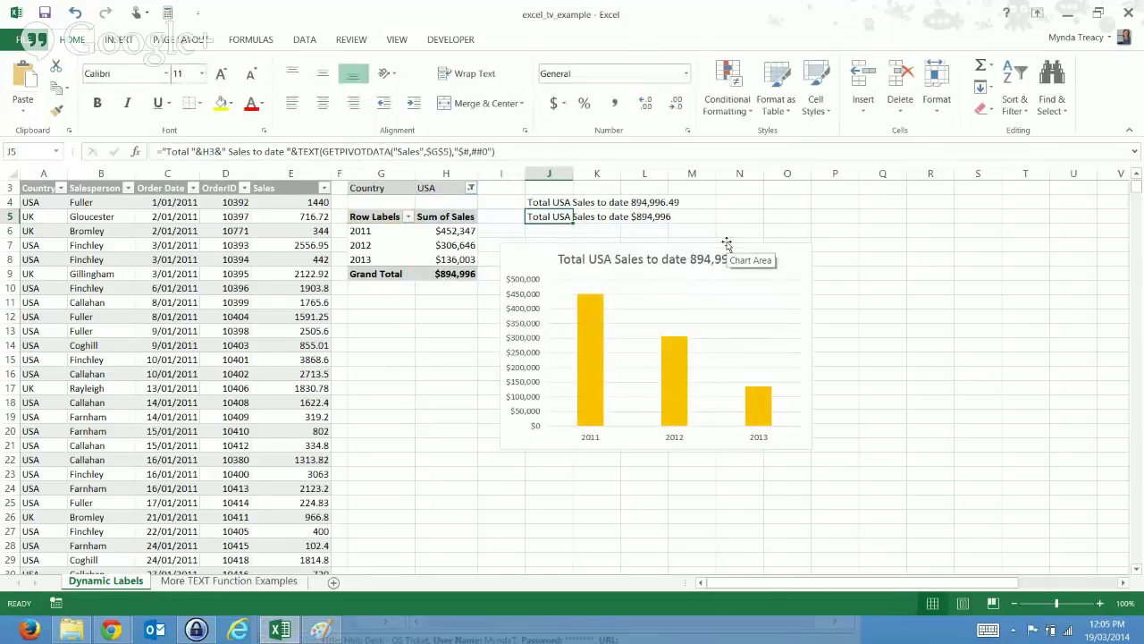
key("Up")
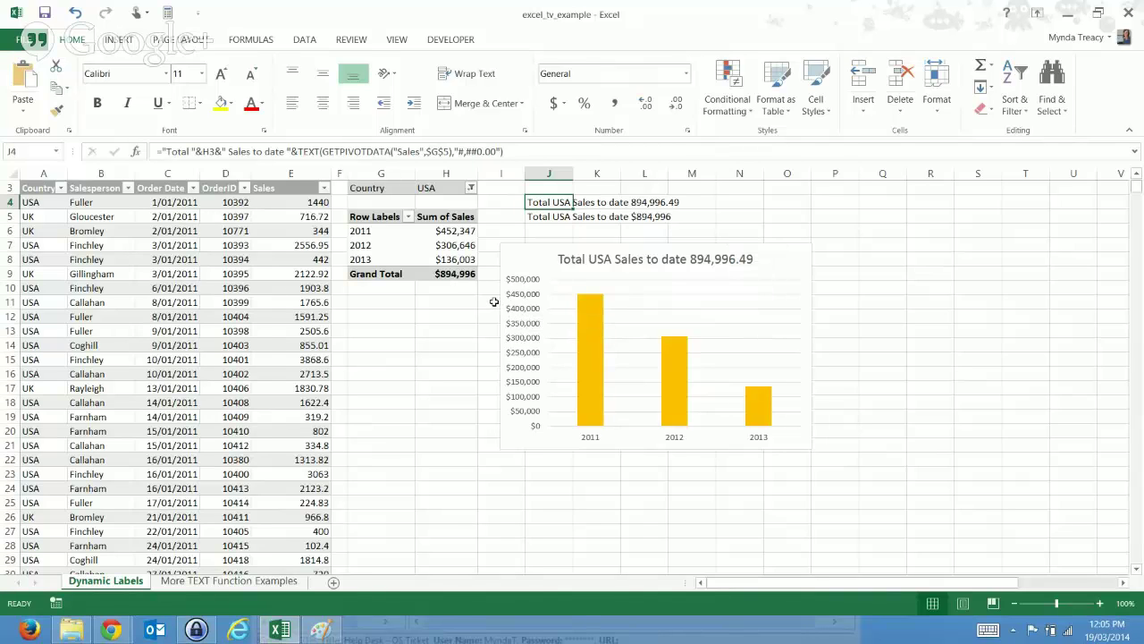
- Switch from Excel to the Google+ Hangouts EXCEL TV broadcast window
key("alt+Tab")
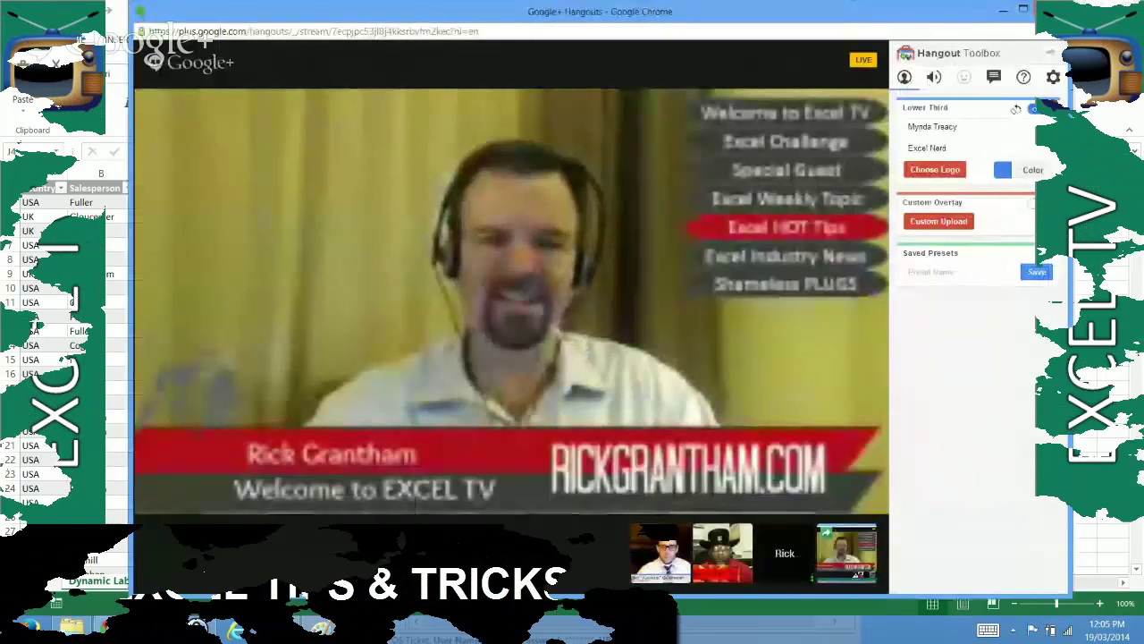